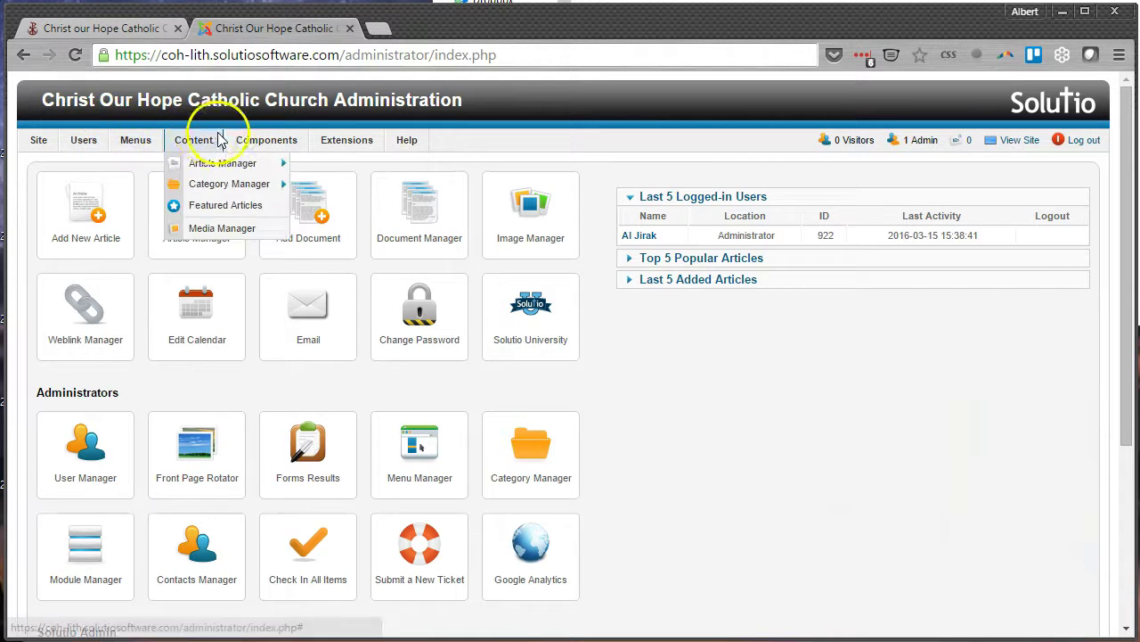
- Open the RokGallery component from the Components menu, showing an empty file list
mouse_move(284, 136)
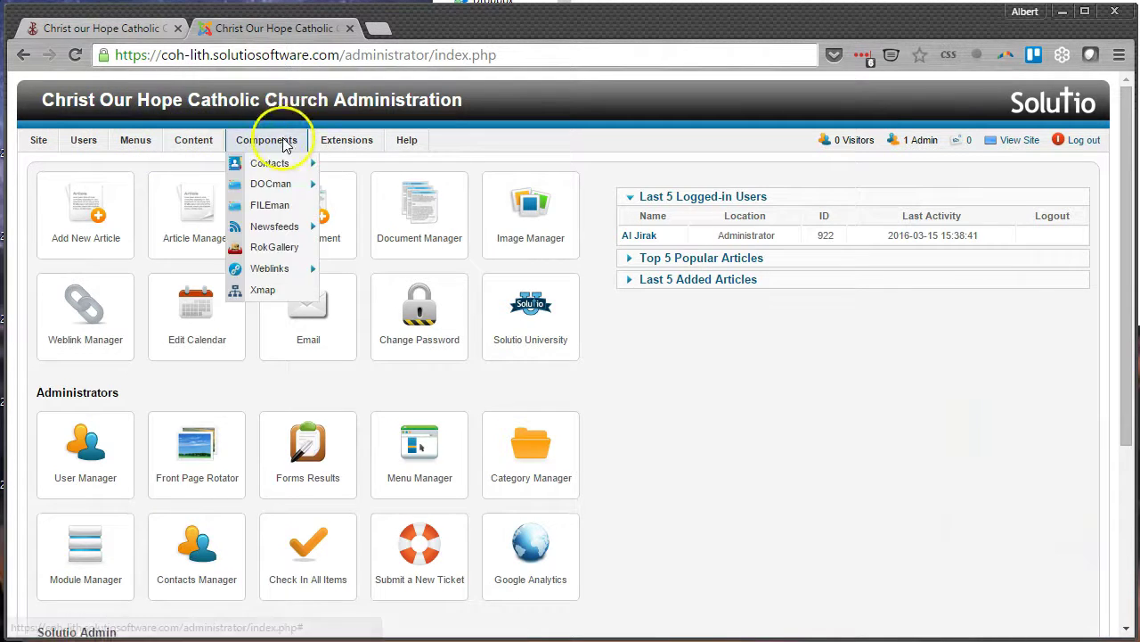
click(284, 257)
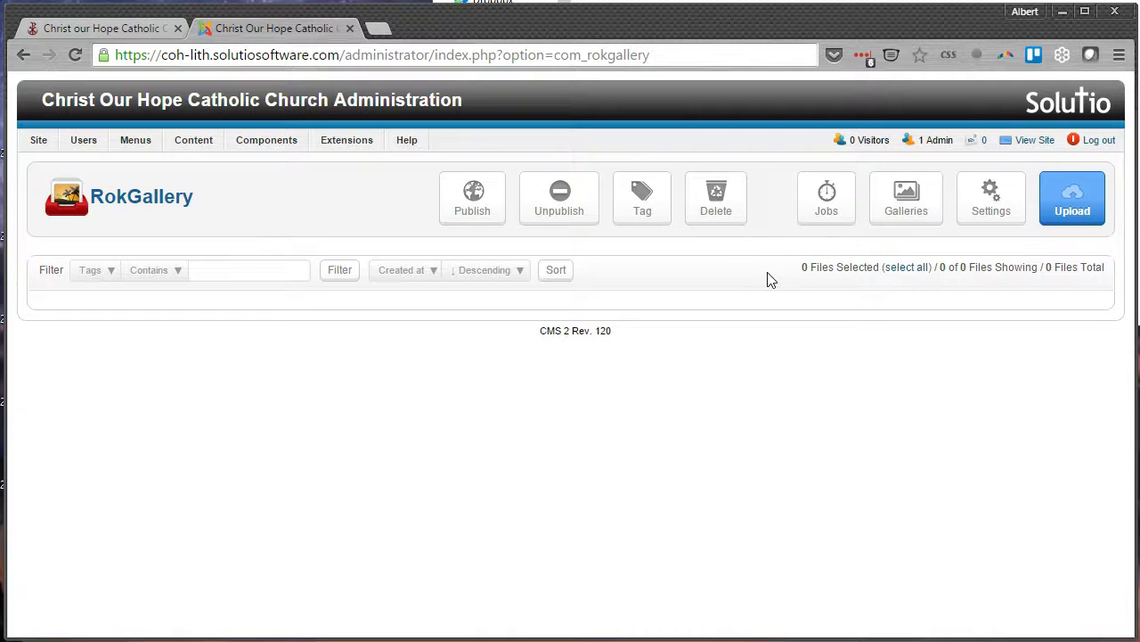
- In the Galleries manager, start creating a new gallery
click(906, 217)
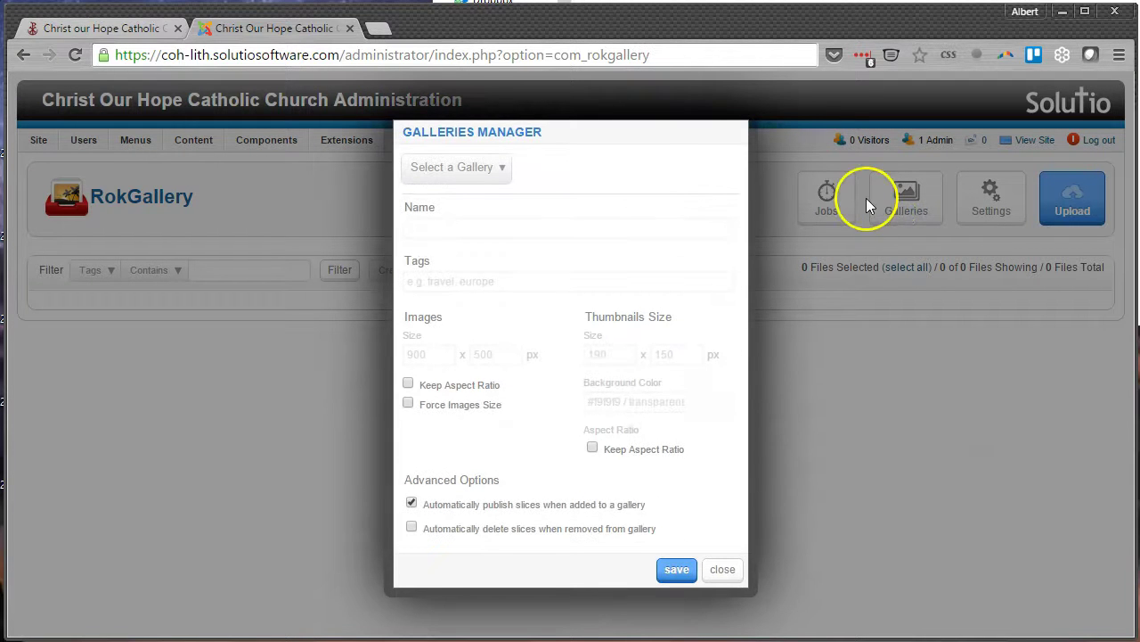
click(470, 176)
click(471, 194)
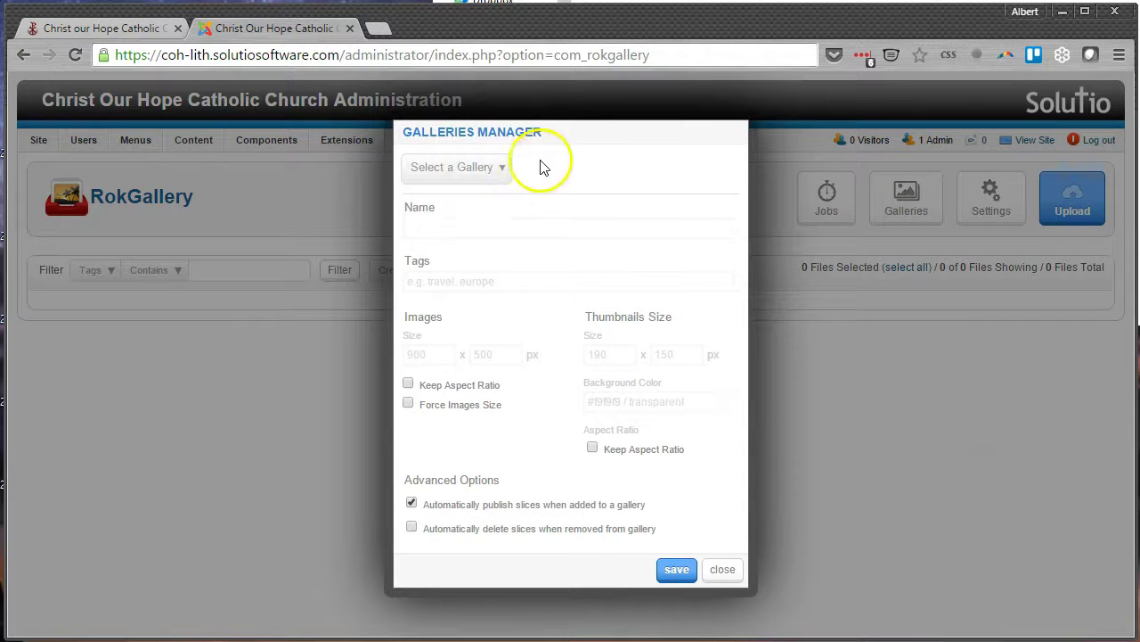
- Name the gallery 'Sample Gallery', copy that name into Tags, and save it
click(477, 227)
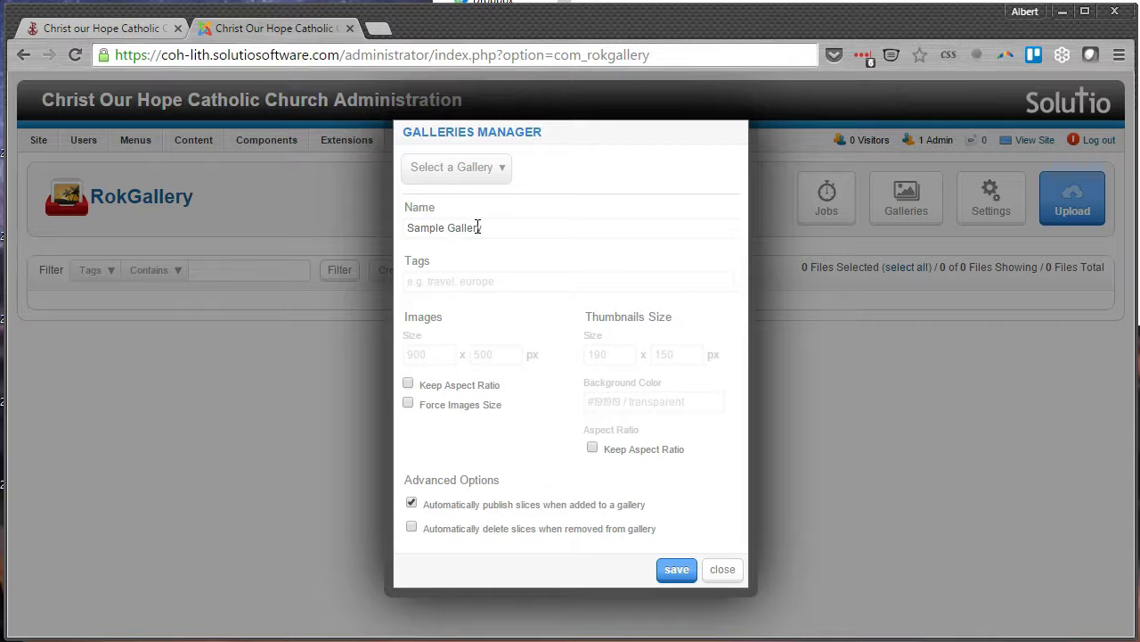
drag(506, 230, 417, 221)
key(ctrl+c)
click(428, 287)
key(ctrl+v)
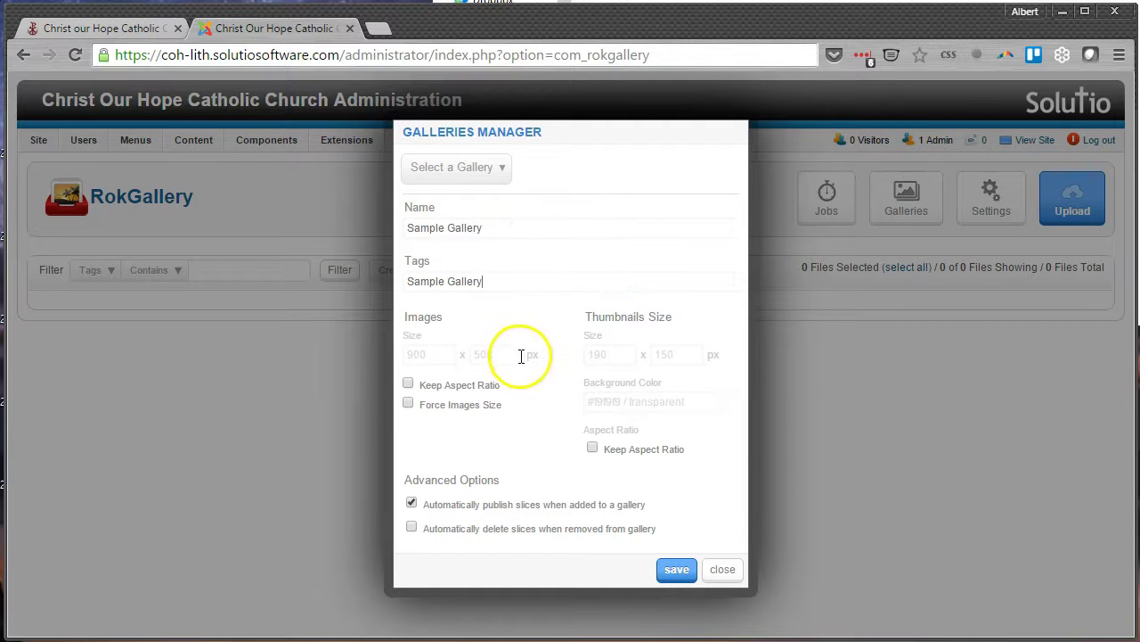
click(677, 574)
click(703, 506)
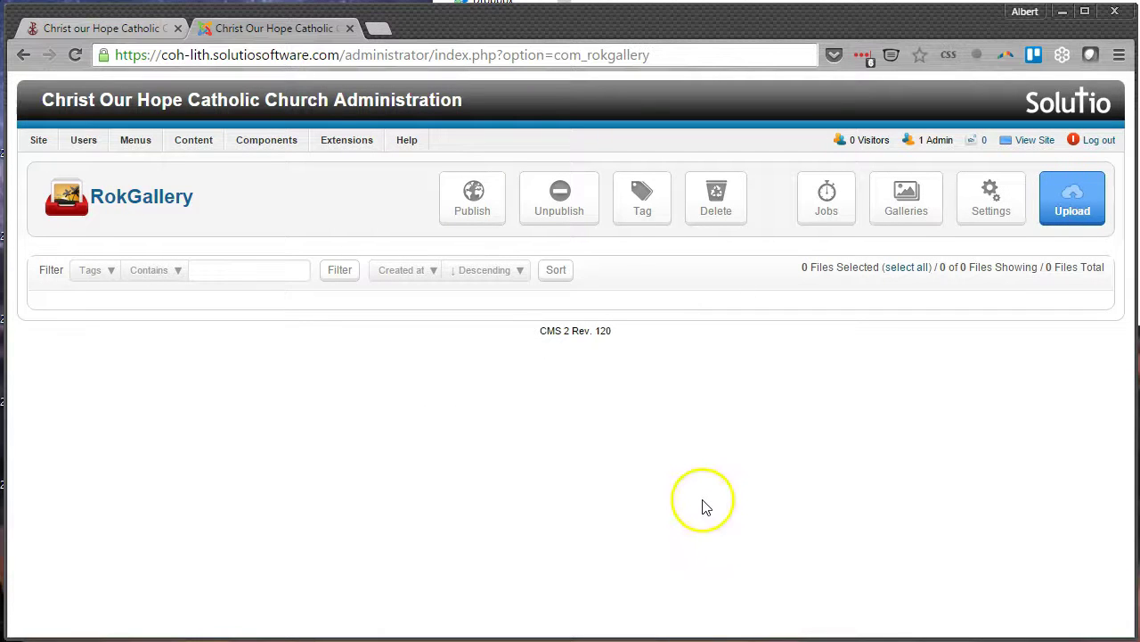
- Drag the five desktop church photos into the Files Upload dialog and upload them
click(1077, 192)
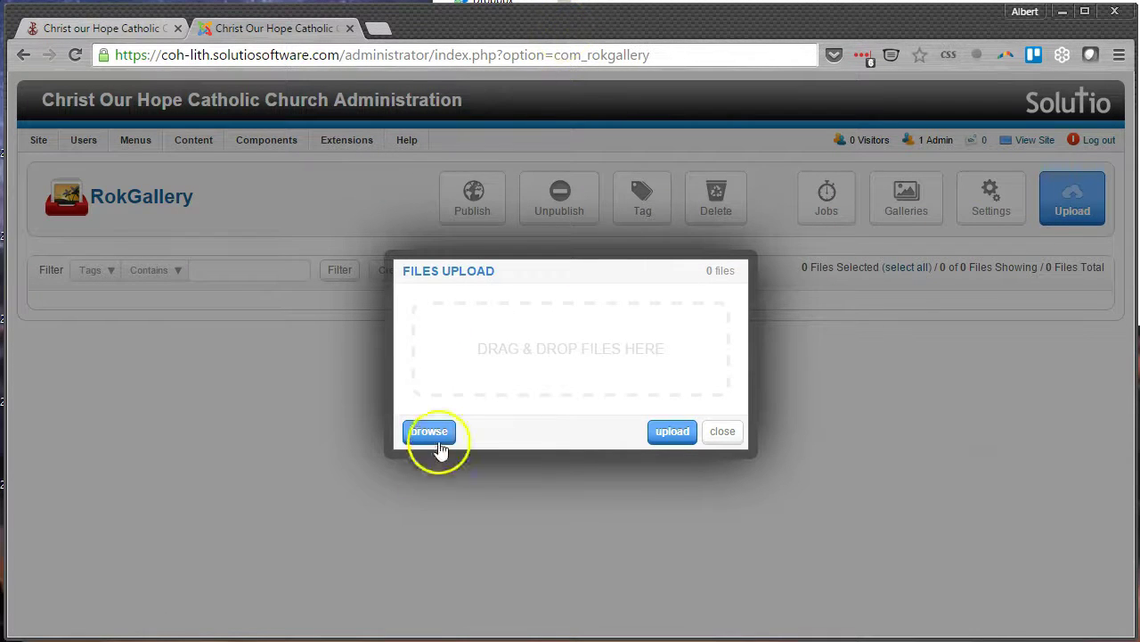
drag(530, 32, 661, 29)
drag(94, 97, 746, 335)
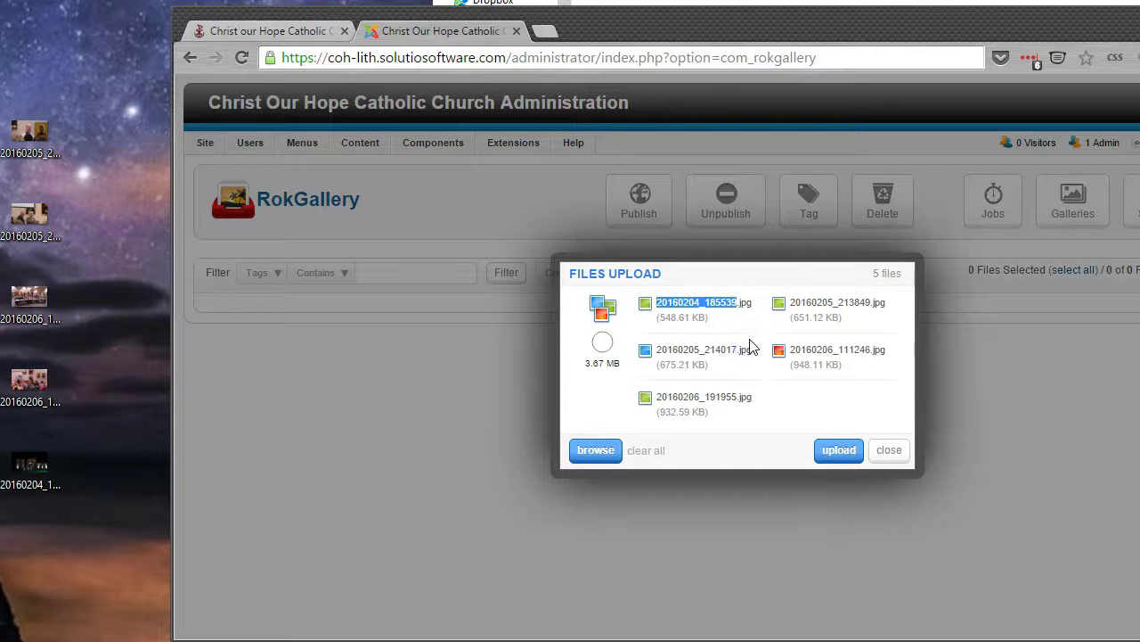
drag(846, 40, 695, 28)
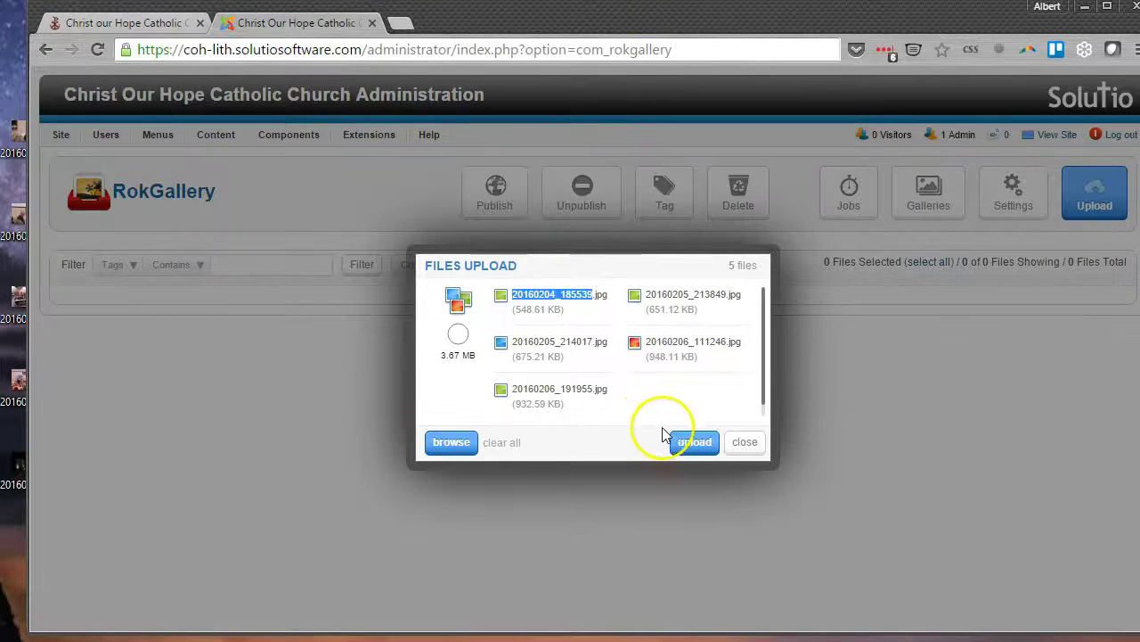
click(688, 446)
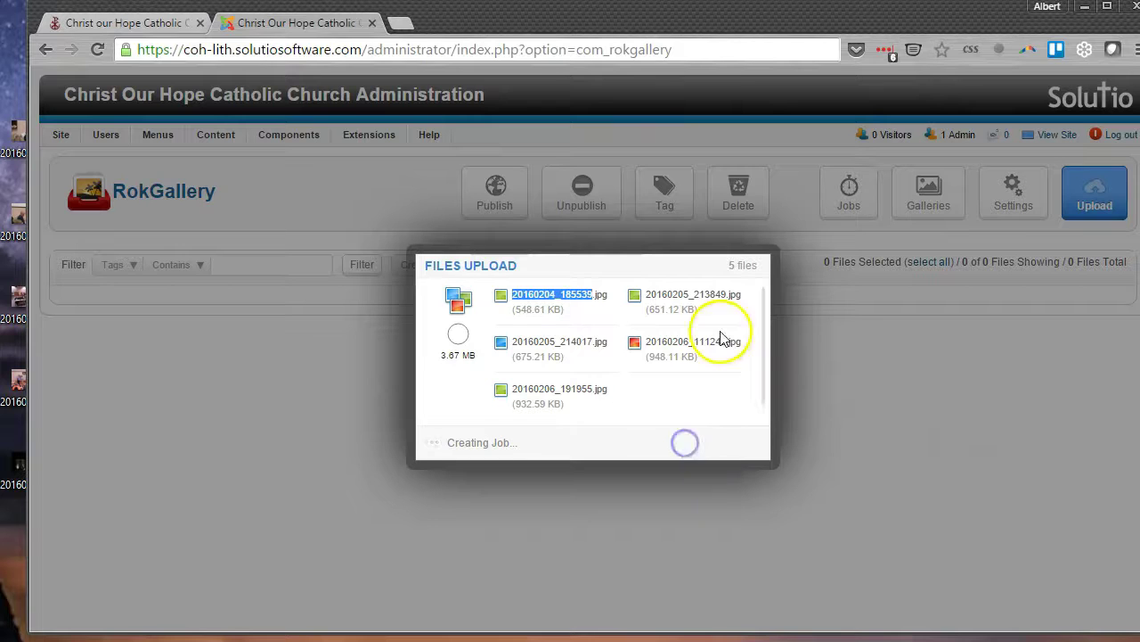
click(710, 16)
mouse_move(710, 16)
mouse_down()
mouse_move(689, 16)
mouse_move(698, 19)
mouse_up()
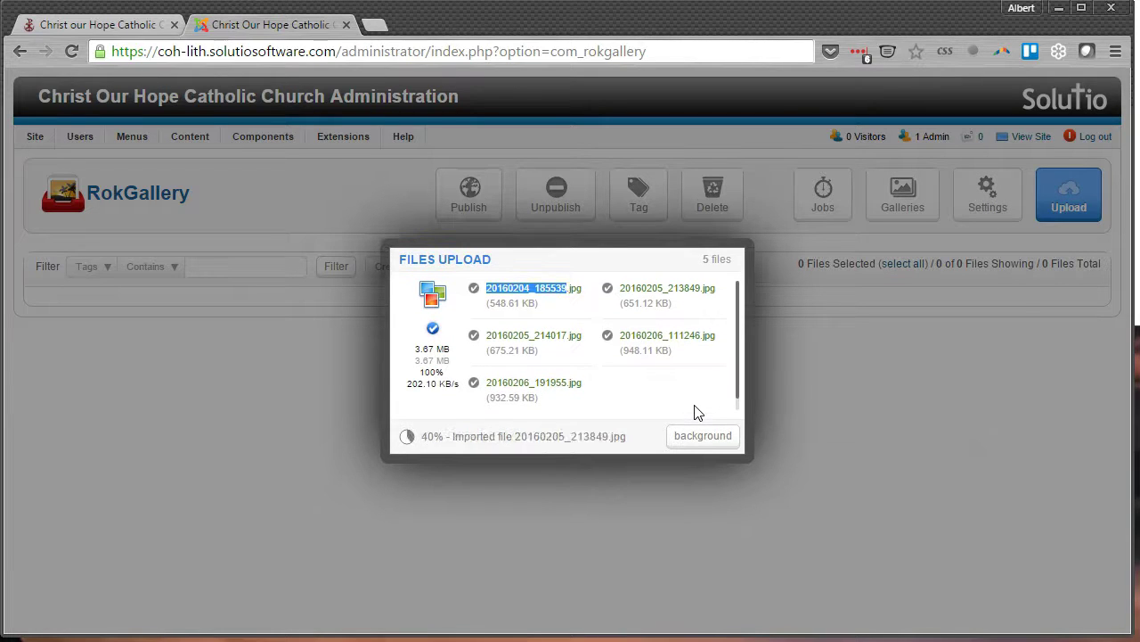
click(702, 408)
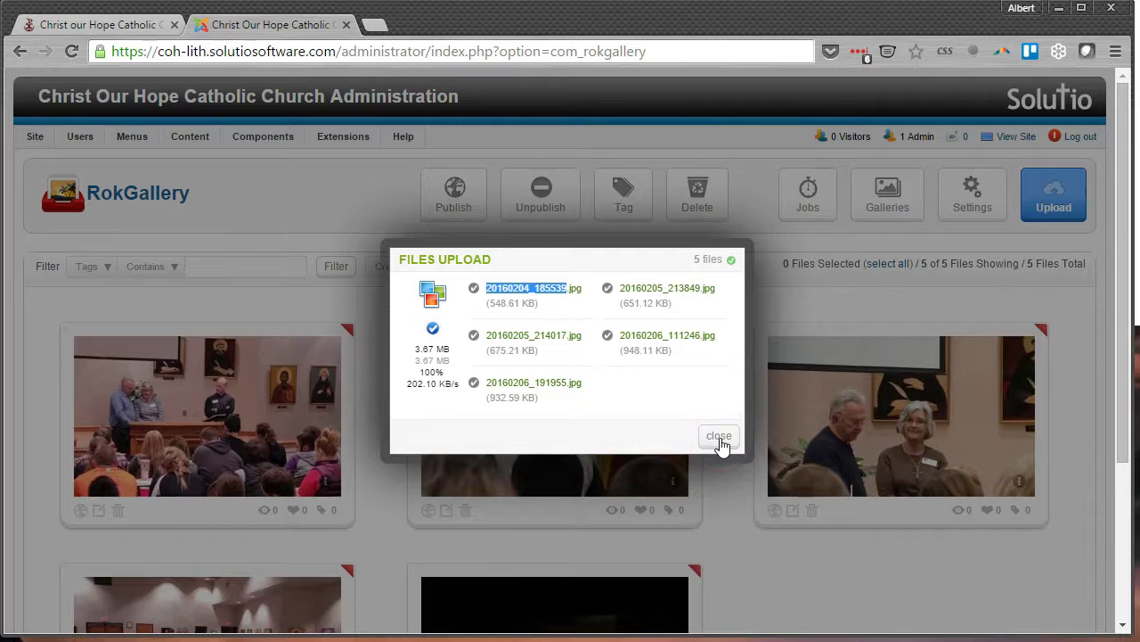
- Close the upload dialog and marquee-select all five uploaded photo thumbnails
click(719, 439)
scroll(744, 441, down, 2)
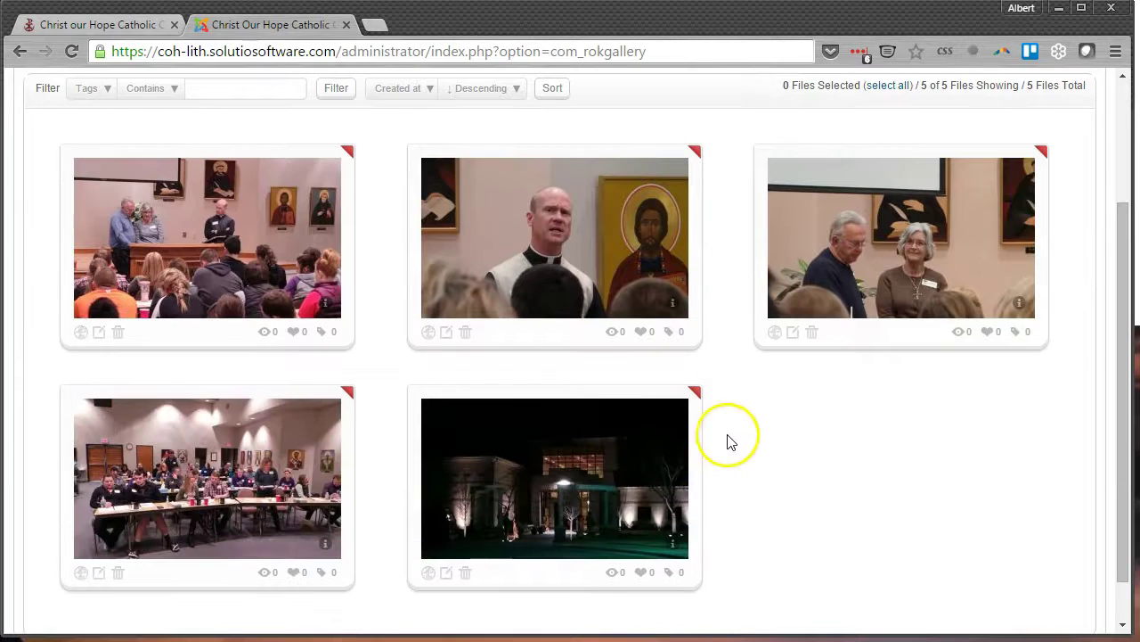
scroll(747, 444, up, 2)
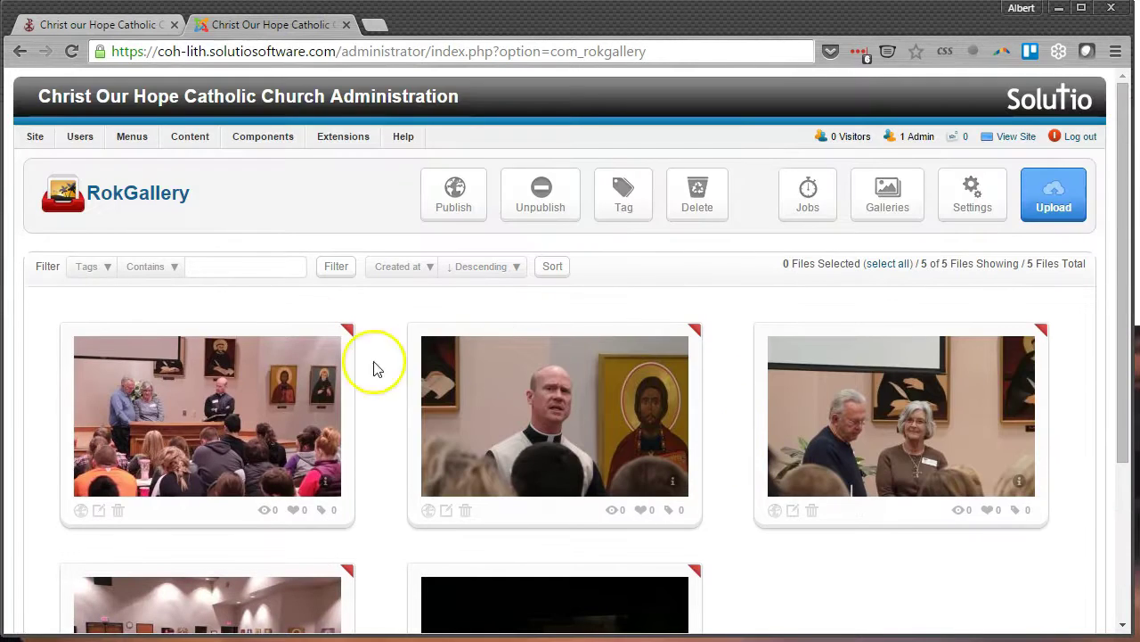
drag(230, 297, 857, 426)
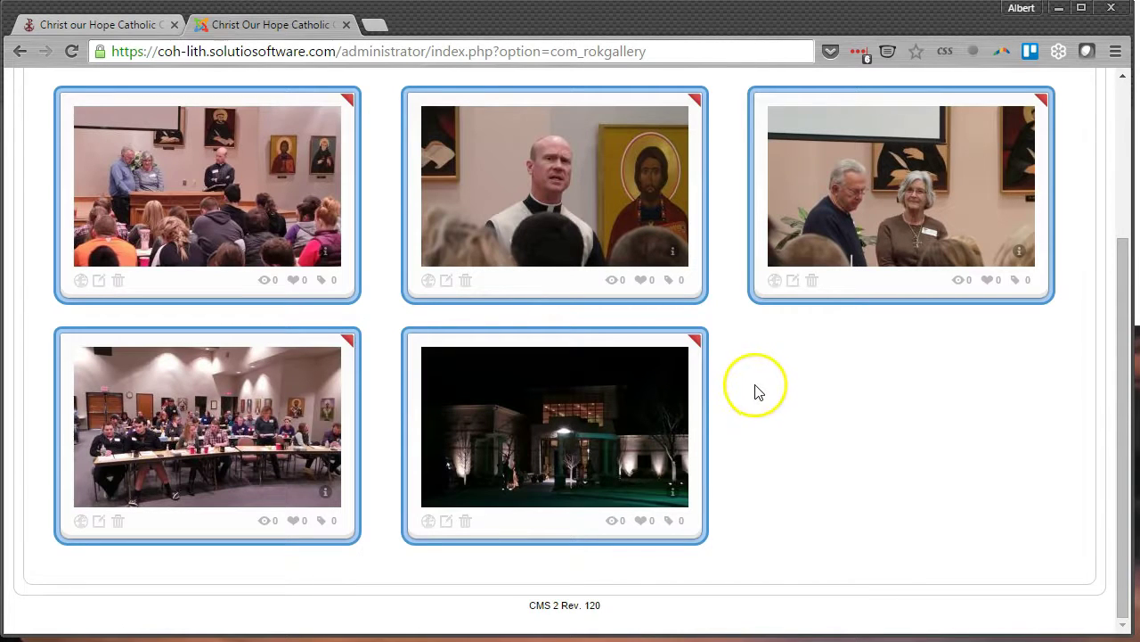
scroll(772, 367, up, 2)
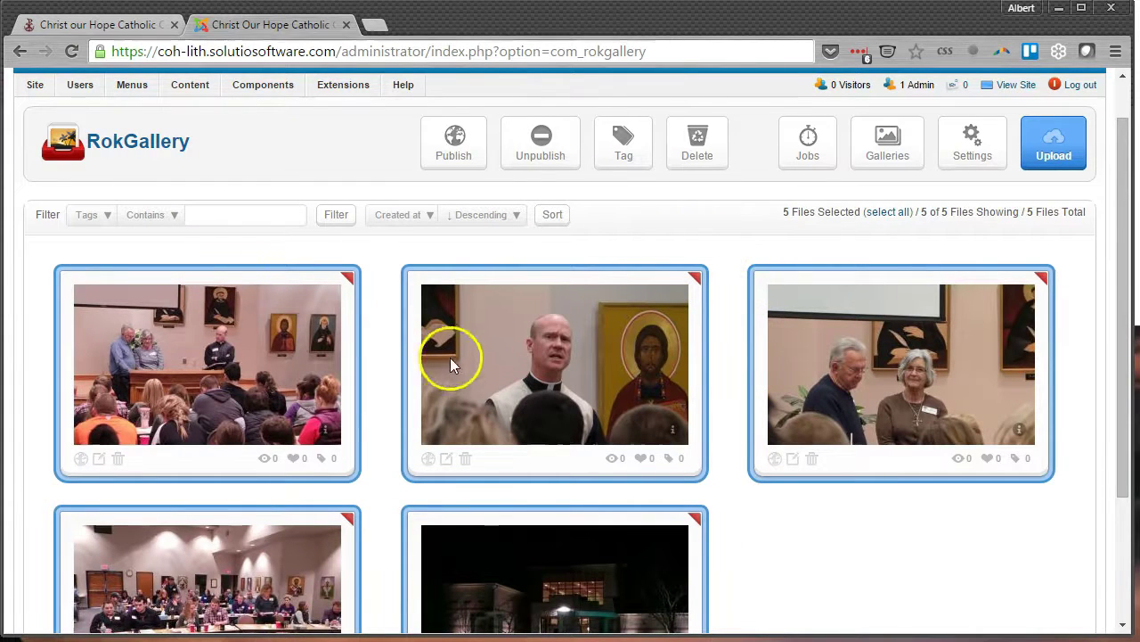
- Tag the selected photos with Sample Gallery and apply
click(626, 158)
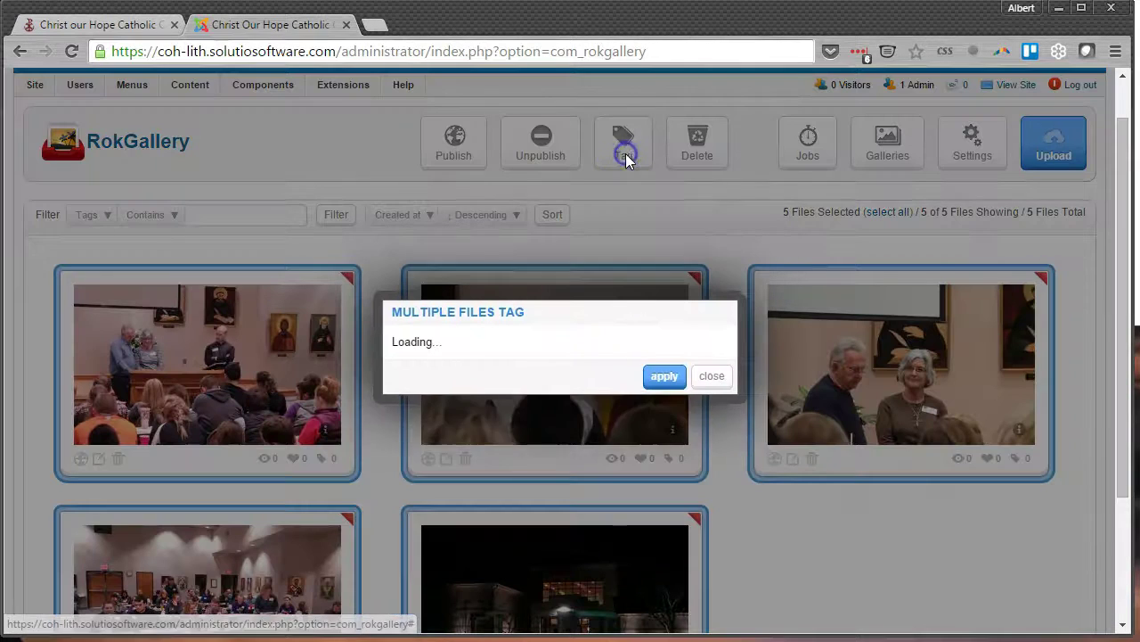
click(450, 352)
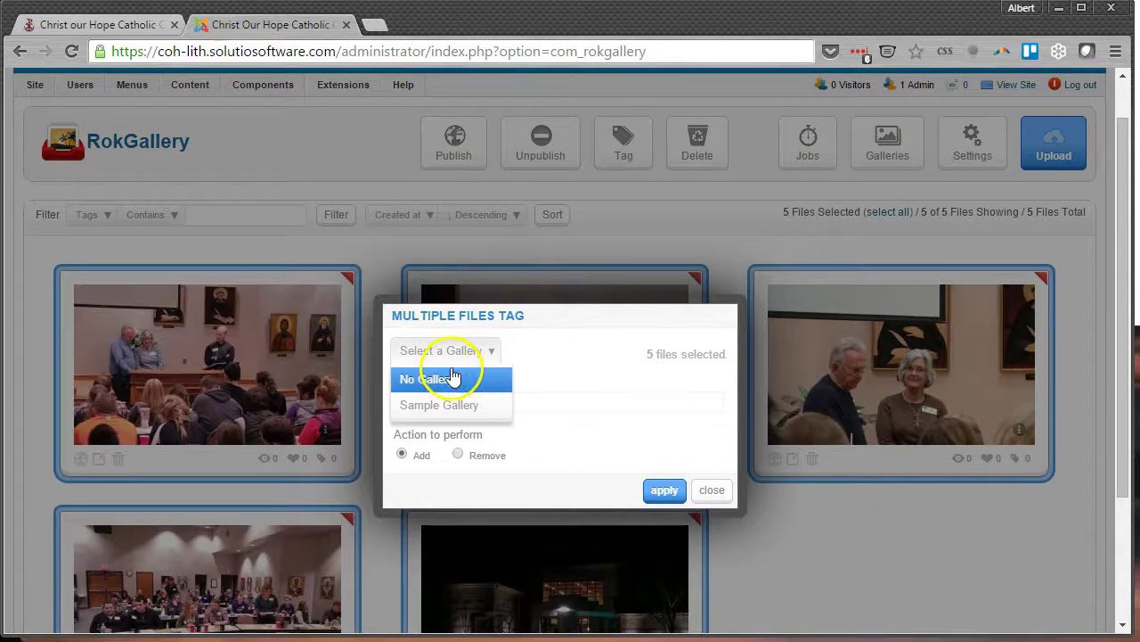
click(492, 415)
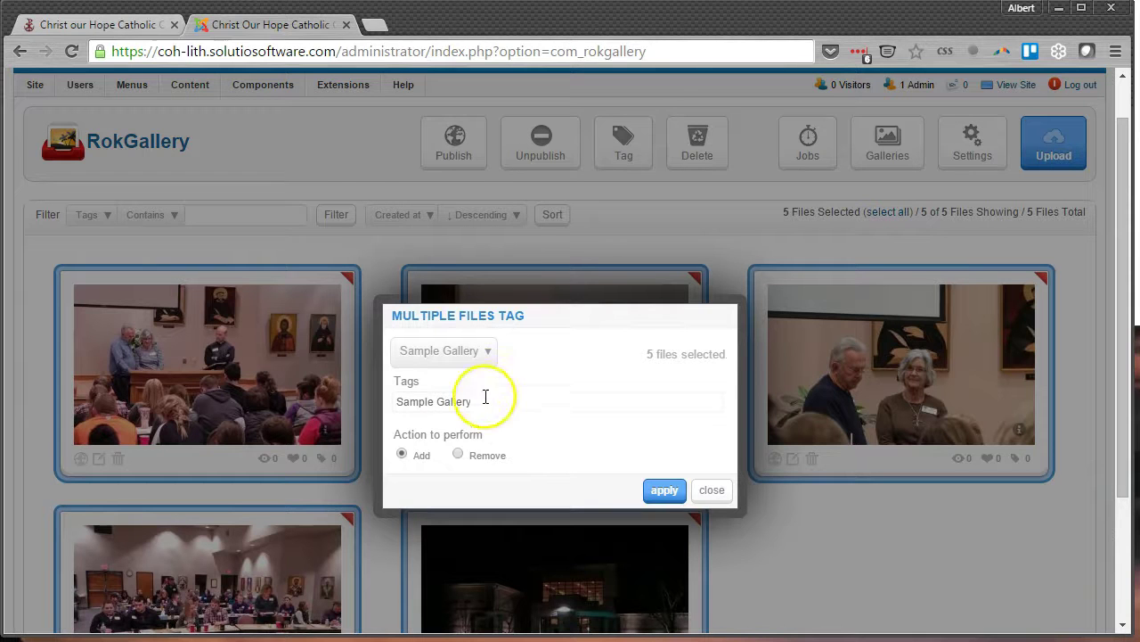
click(672, 492)
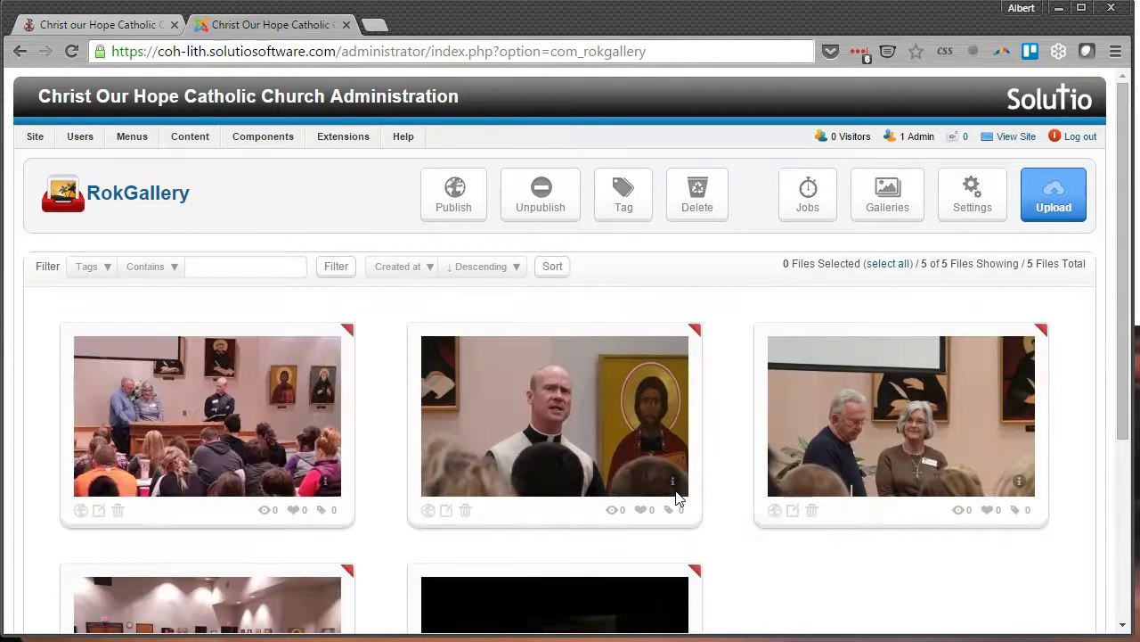
click(675, 482)
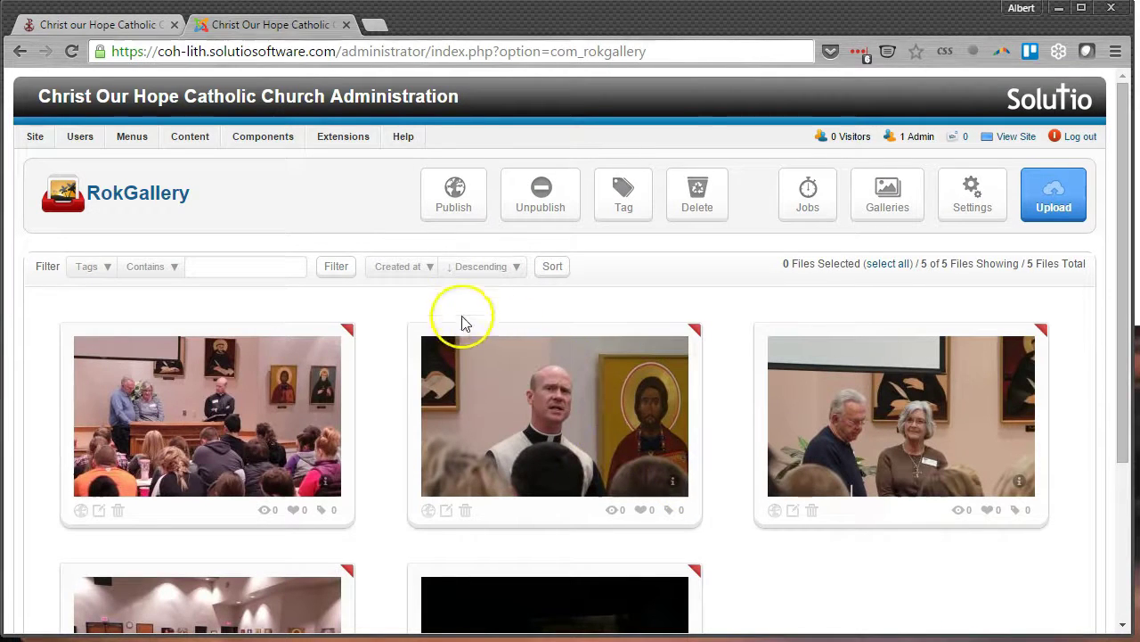
- Go to the Control Panel, then Module Manager, and start a New module to list types
mouse_move(32, 140)
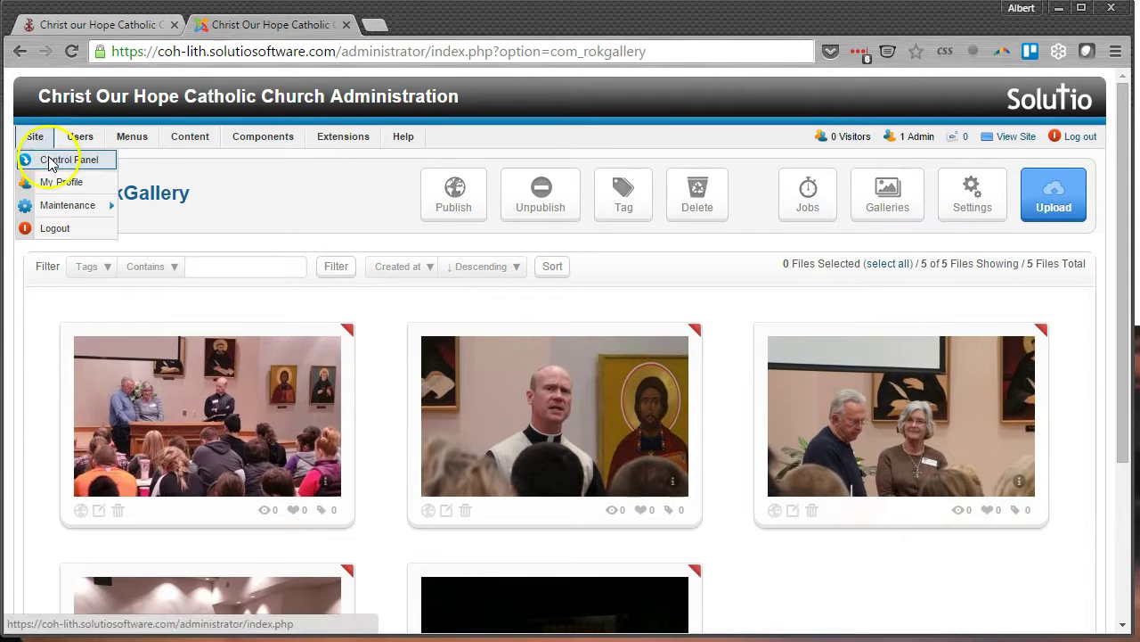
click(50, 162)
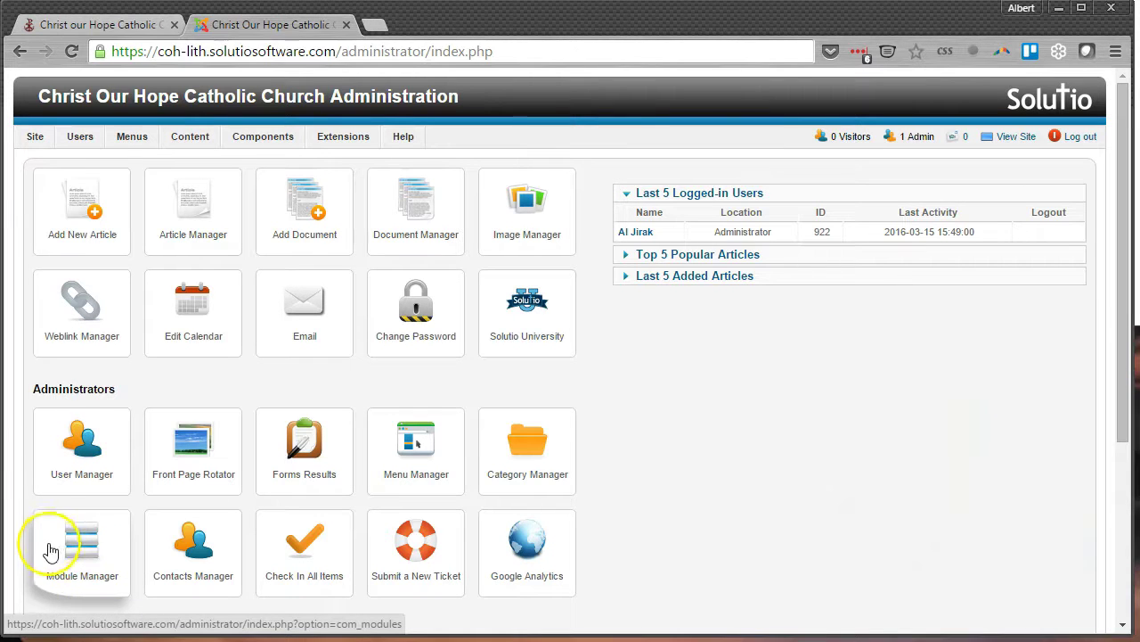
mouse_move(340, 140)
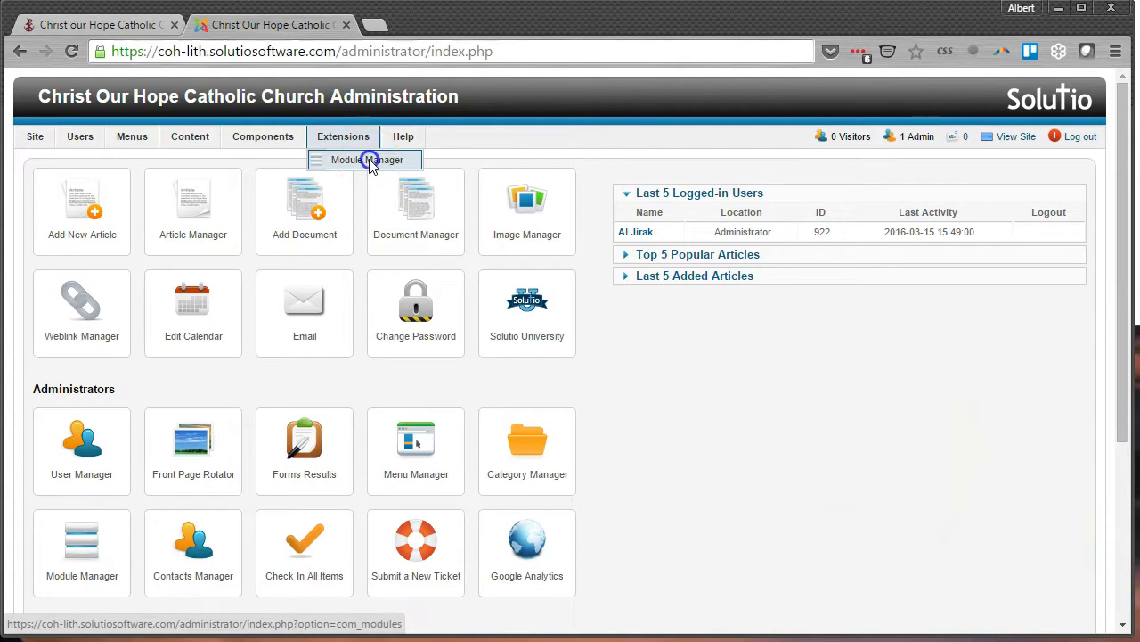
click(368, 160)
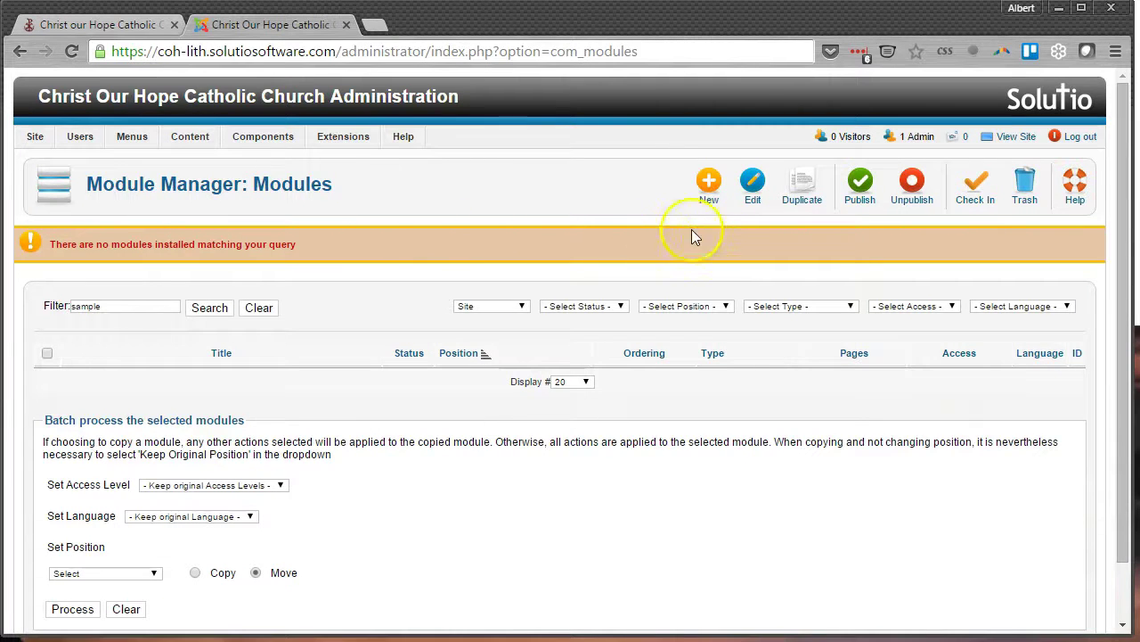
click(709, 187)
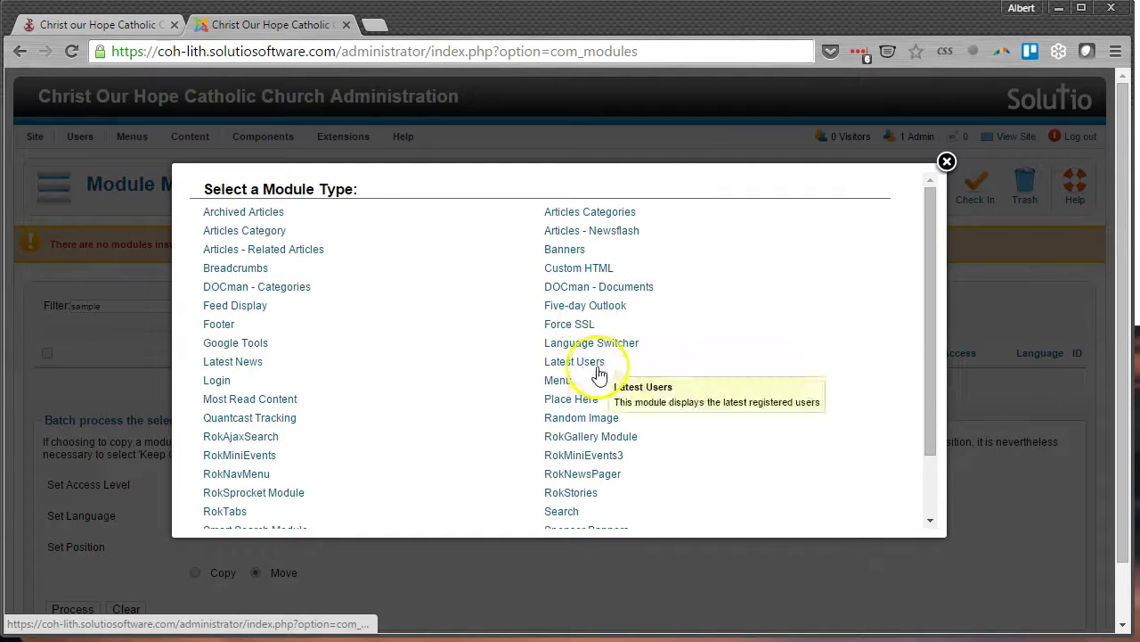
scroll(638, 412, down, 4)
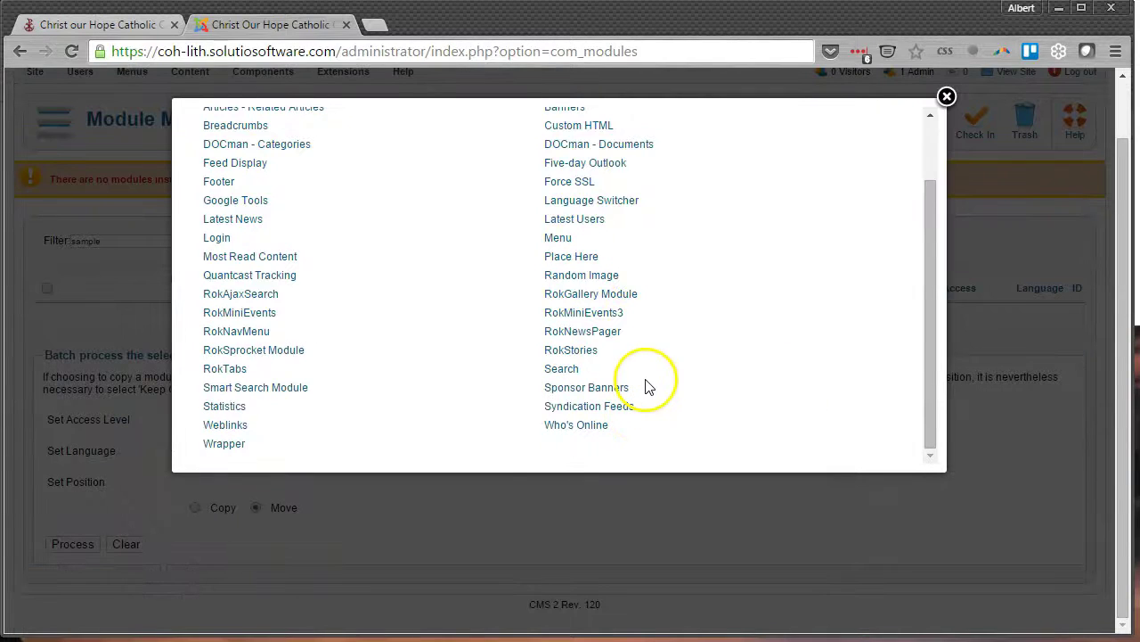
- Choose RokGallery Module as the type and title it 'Sample Gallery'
click(614, 301)
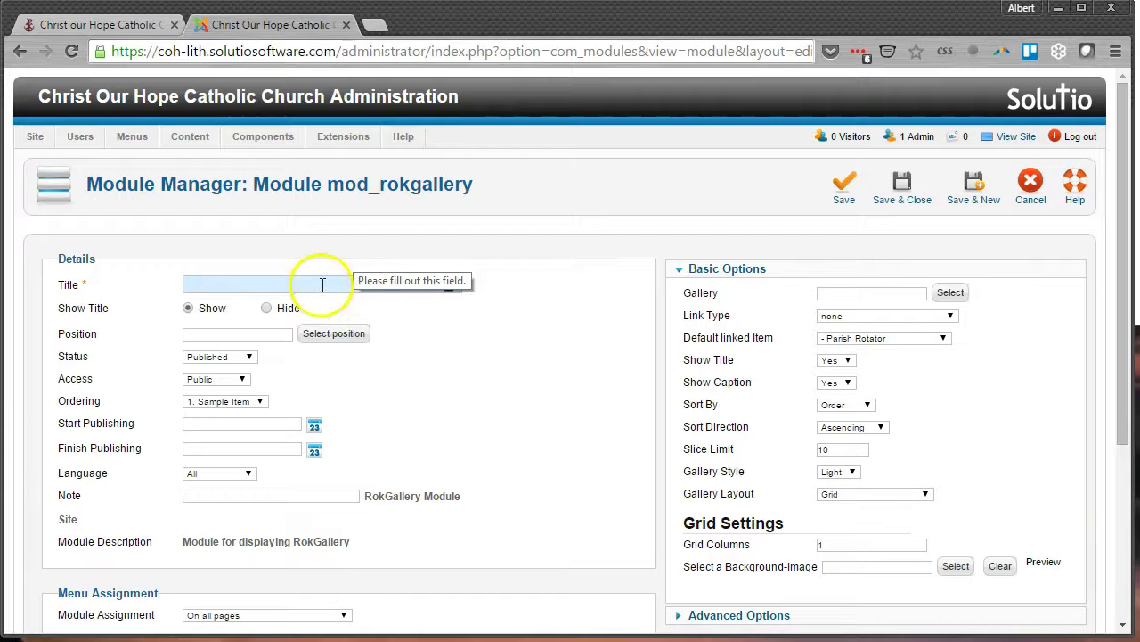
click(323, 285)
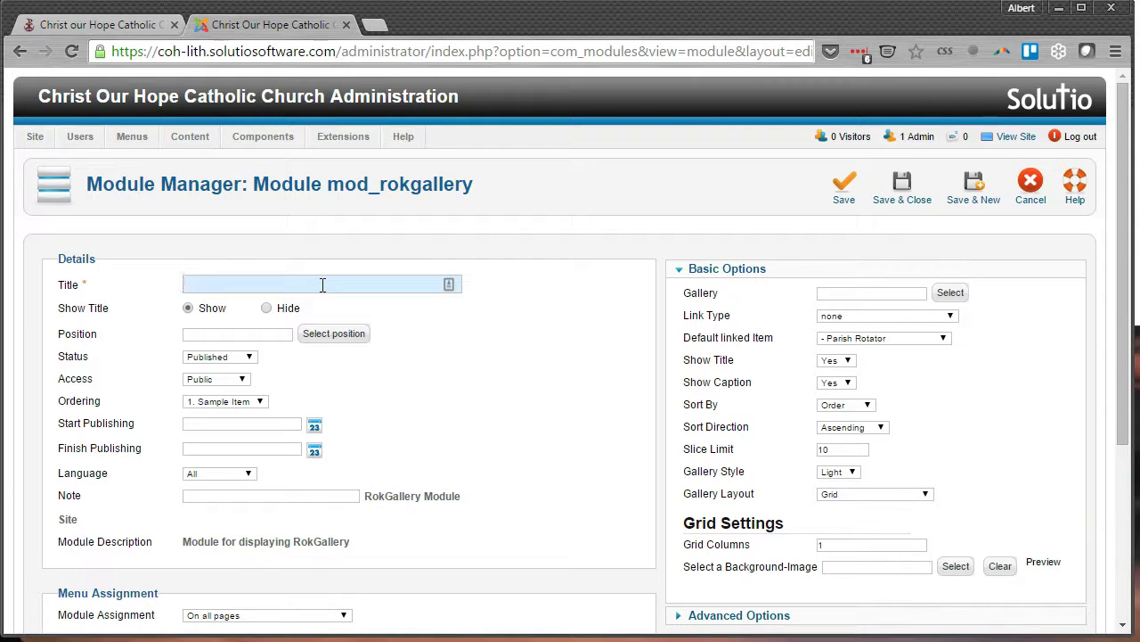
text(Sample )
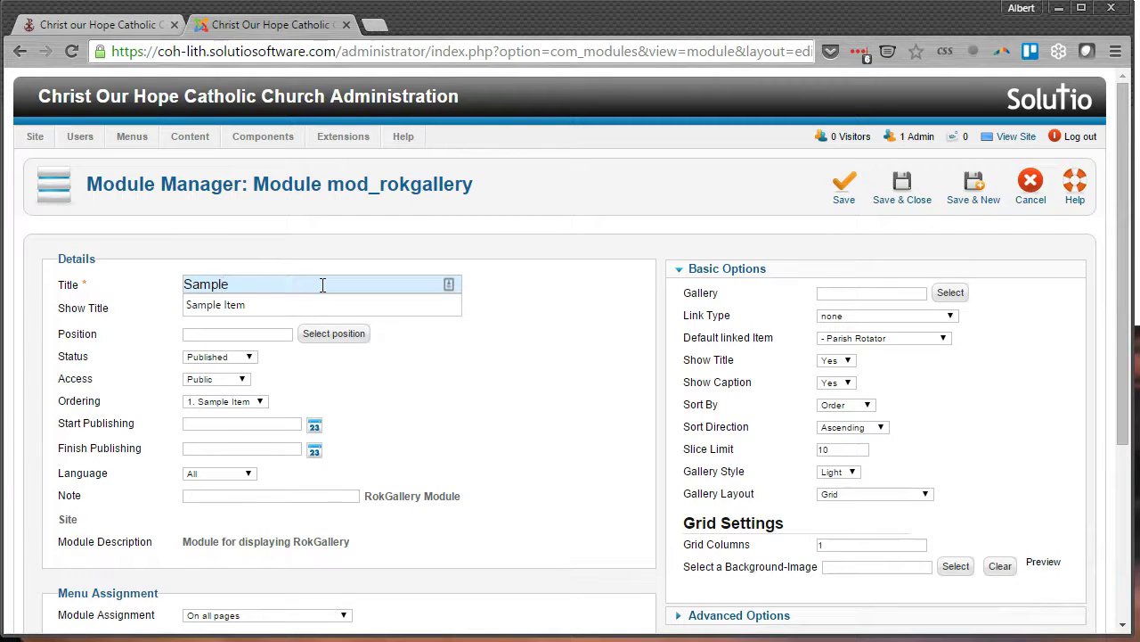
text(Gallery)
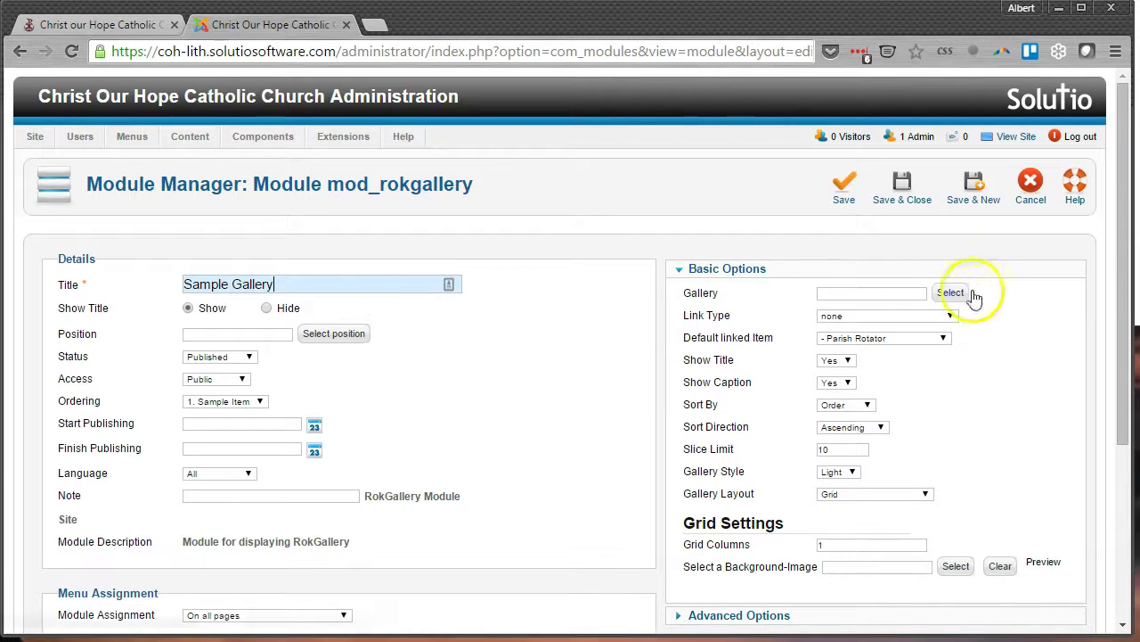
- Select Sample Gallery as the module's gallery and save the picker
mouse_move(756, 291)
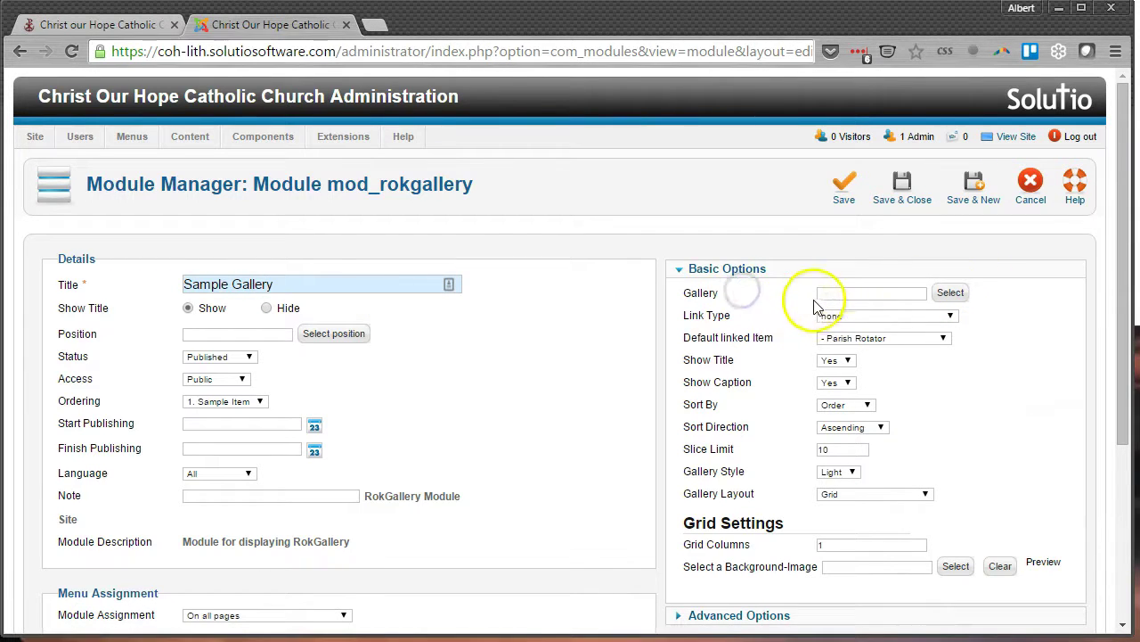
click(952, 294)
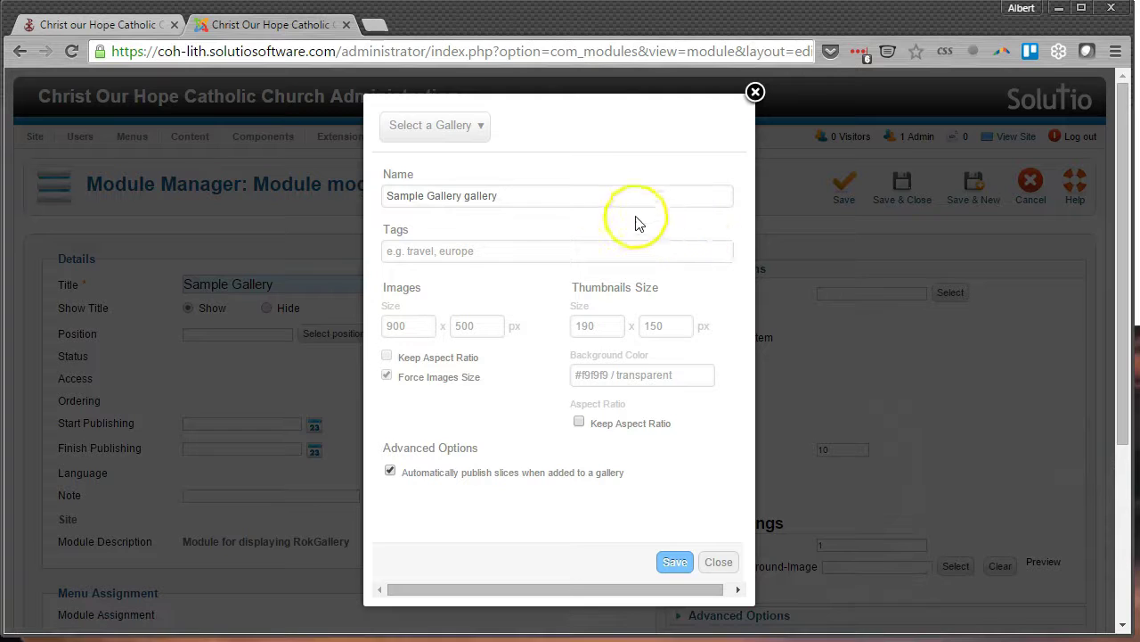
click(475, 134)
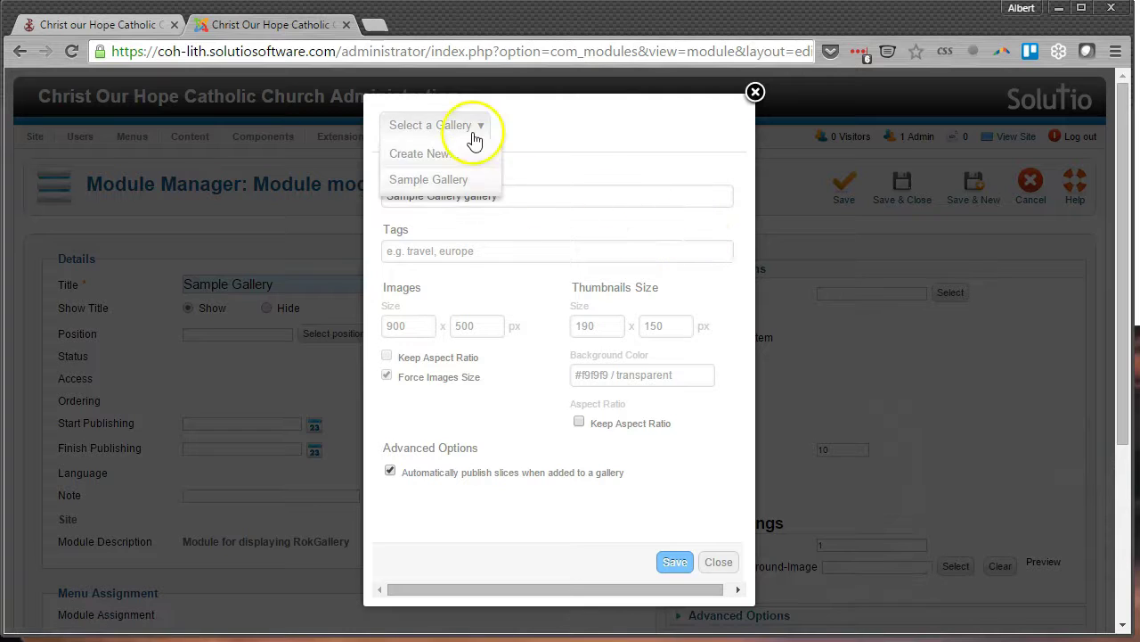
click(440, 183)
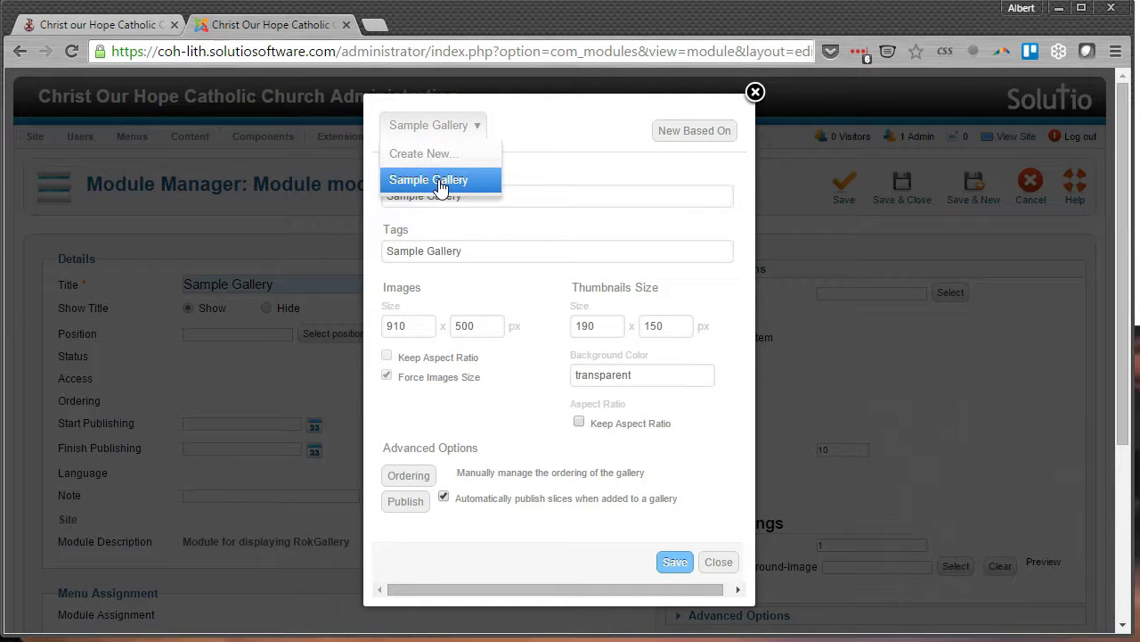
click(675, 563)
- Set the module's Link Type to Link to RokBox2 Full Image
scroll(1044, 294, down, 1)
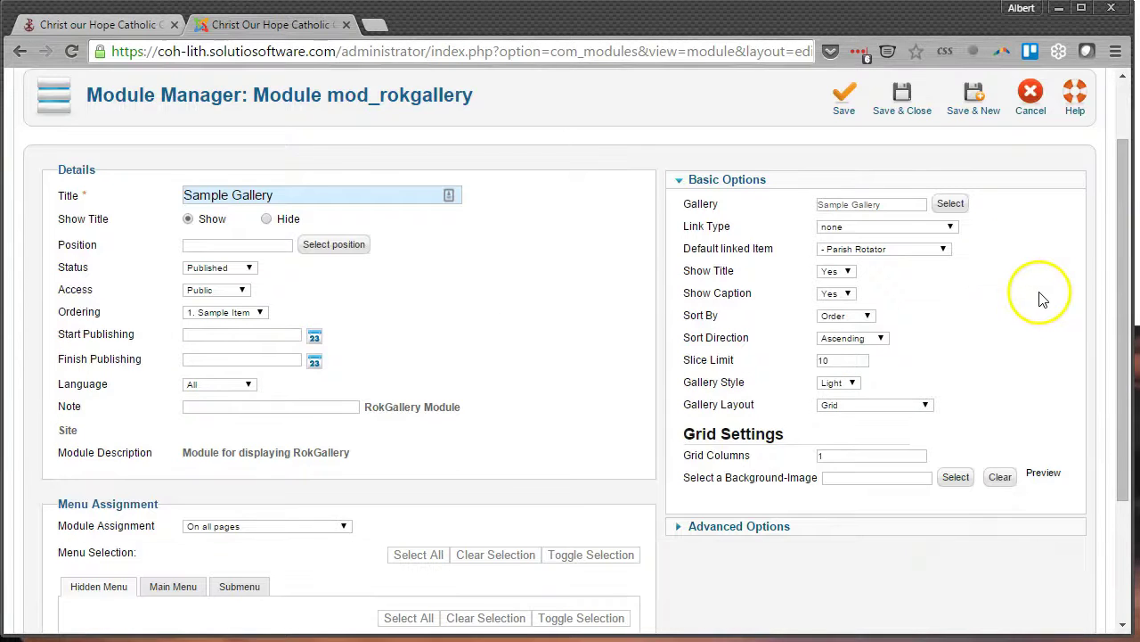
scroll(1036, 285, down, 1)
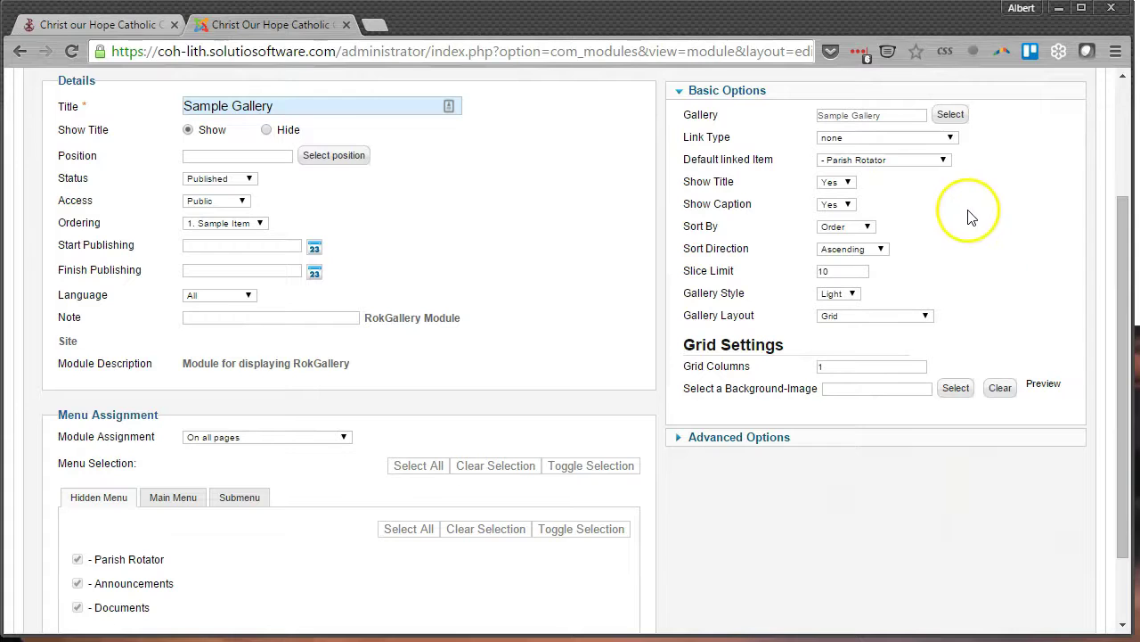
click(927, 141)
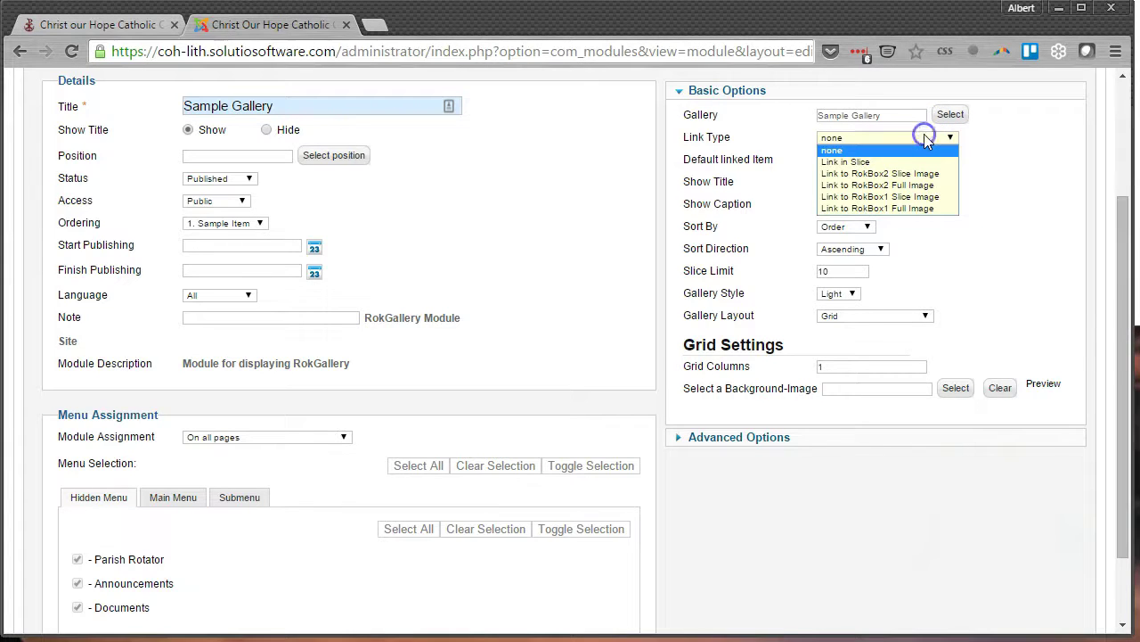
click(928, 188)
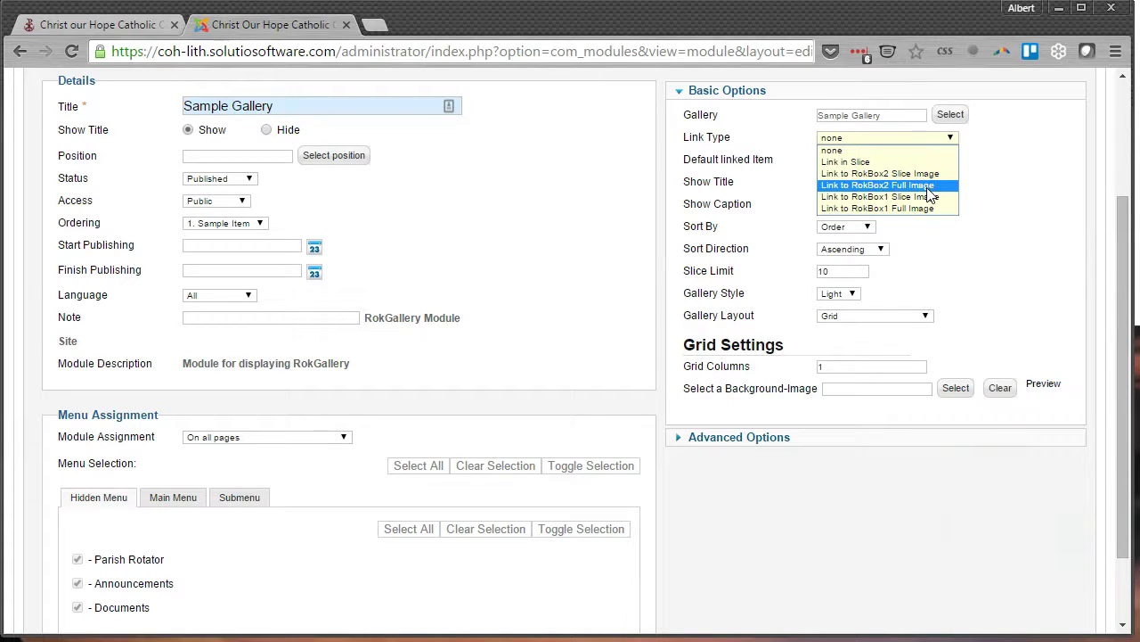
click(929, 191)
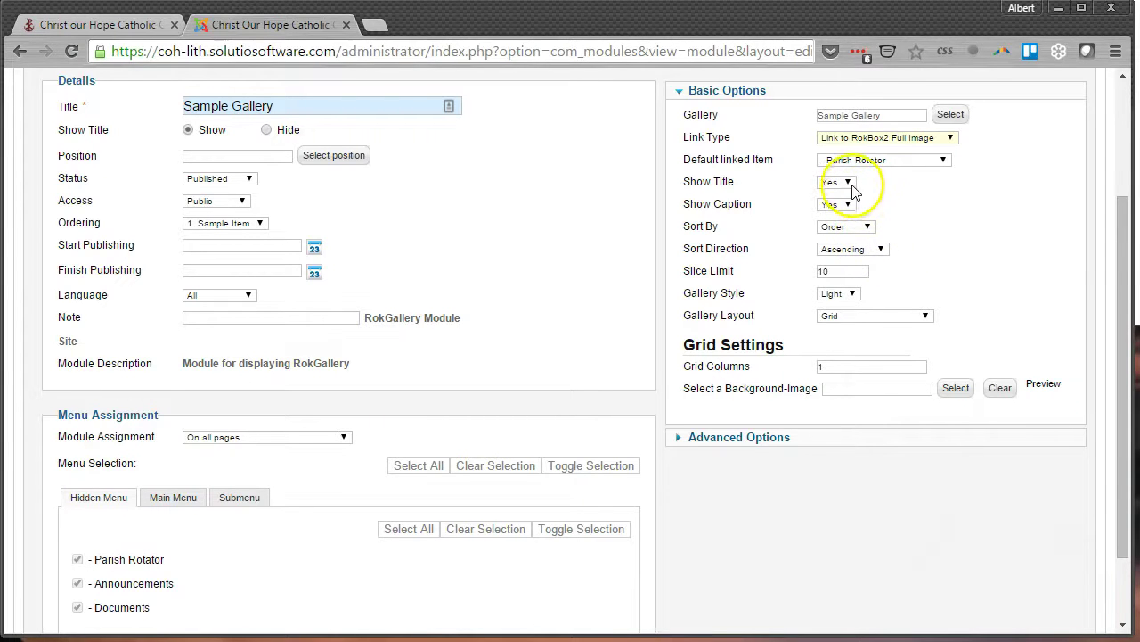
- Switch the gallery layout to Slideshow with autoplay enabled and a 3-second delay
click(875, 321)
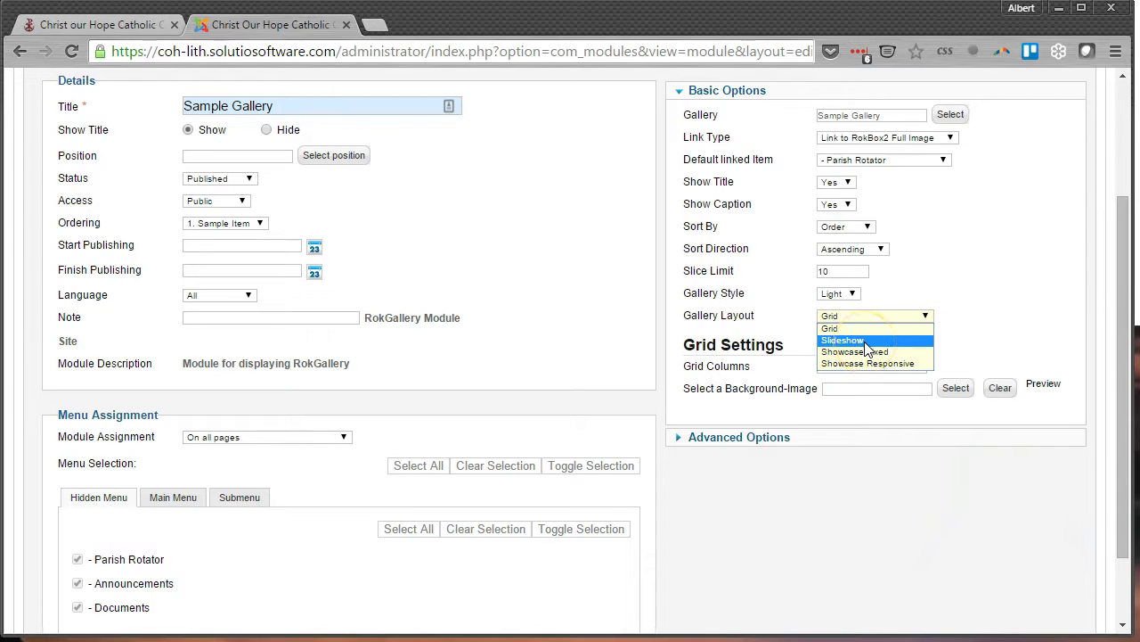
click(867, 350)
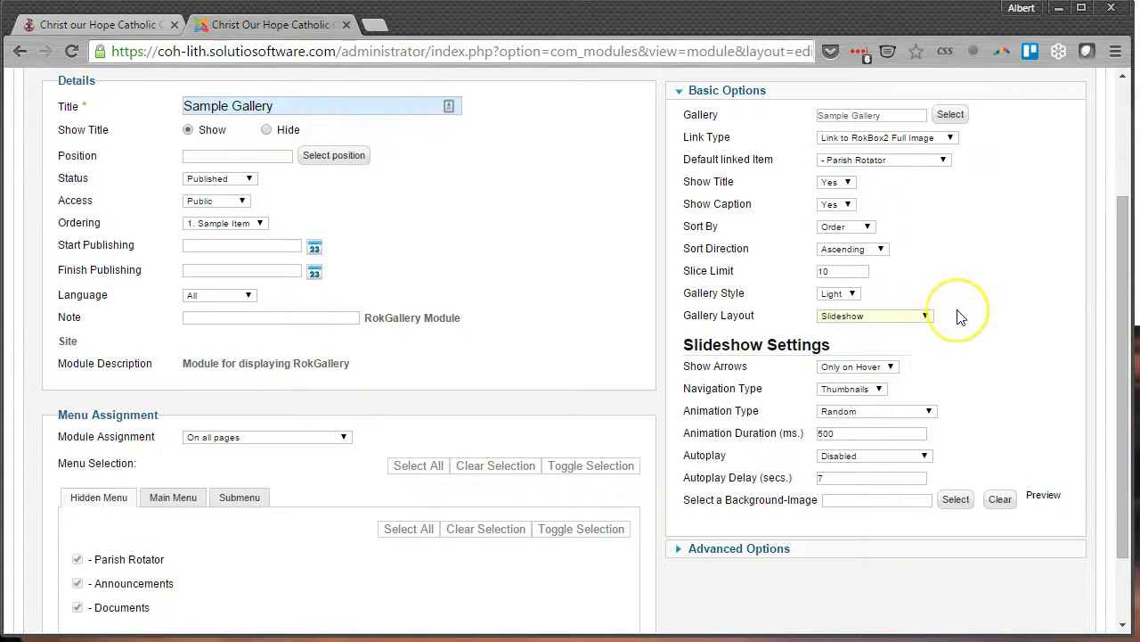
scroll(961, 318, down, 1)
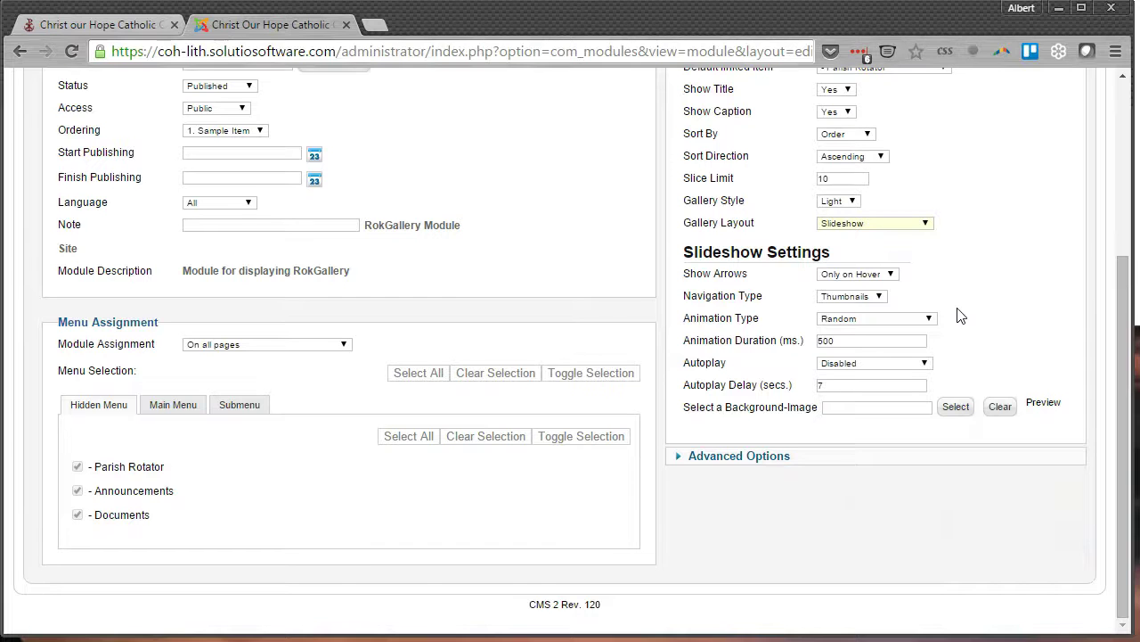
mouse_move(773, 307)
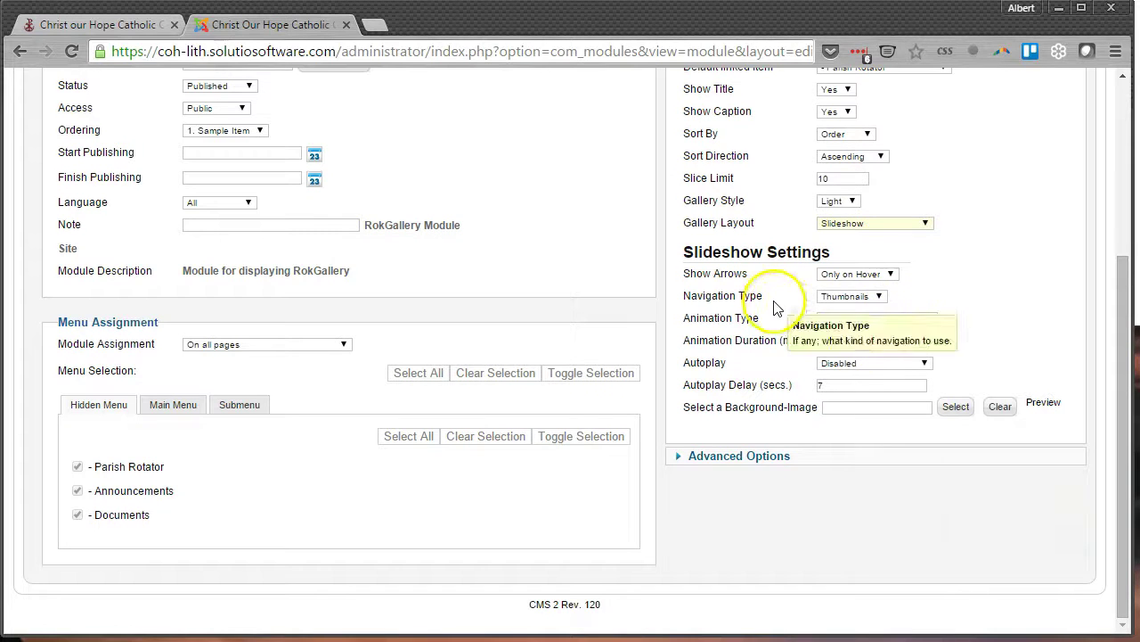
click(840, 363)
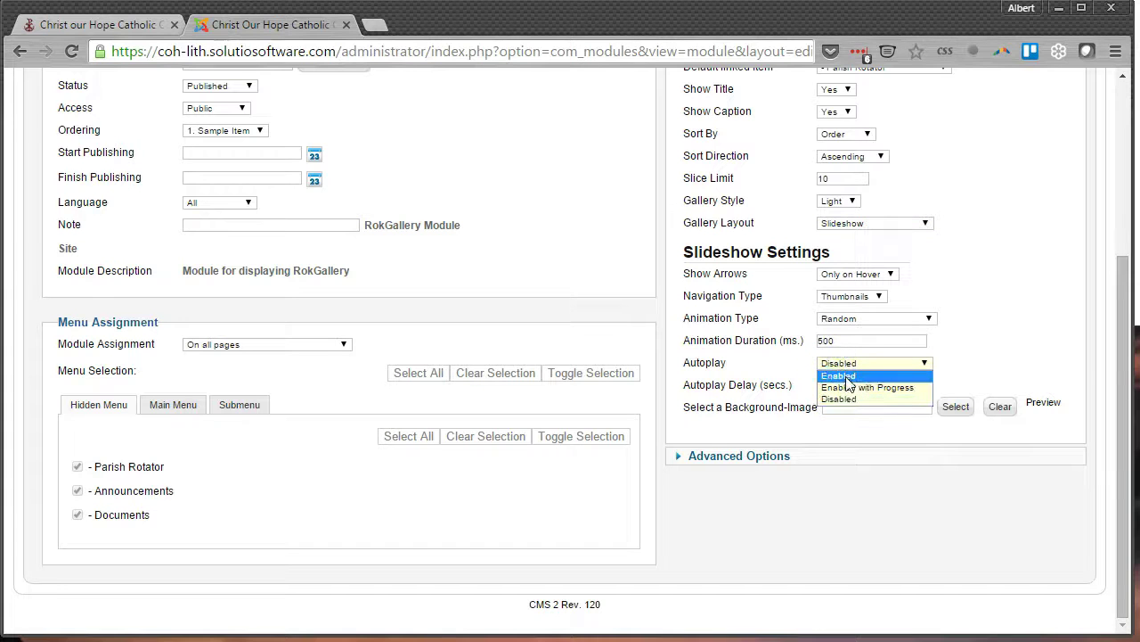
click(848, 378)
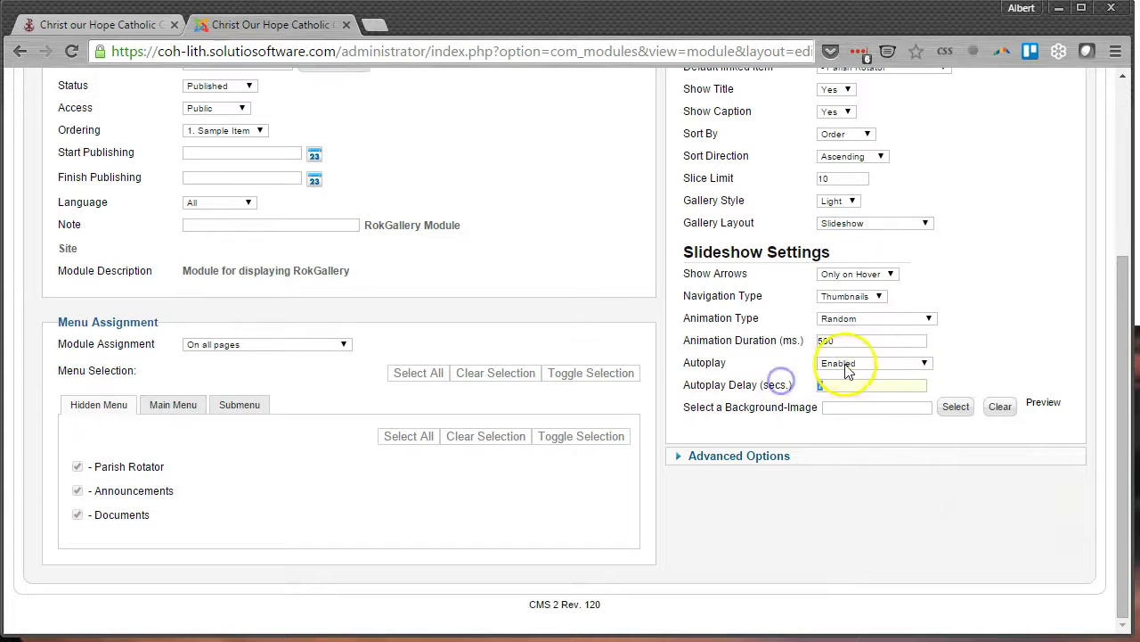
key(BackSpace)
text(3)
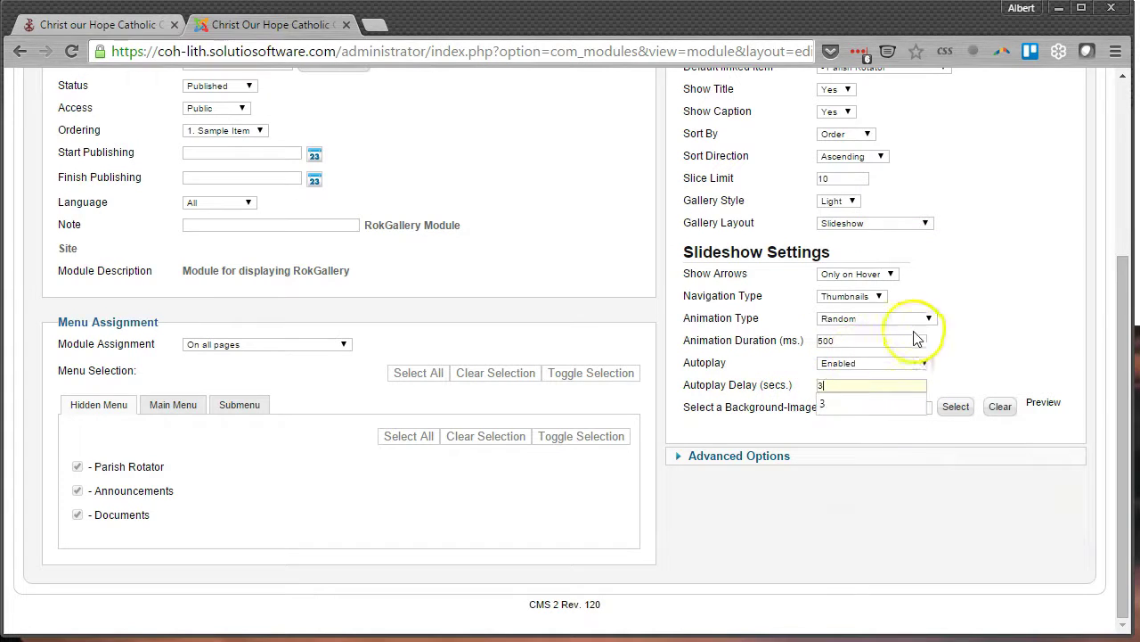
click(959, 335)
scroll(970, 329, up, 3)
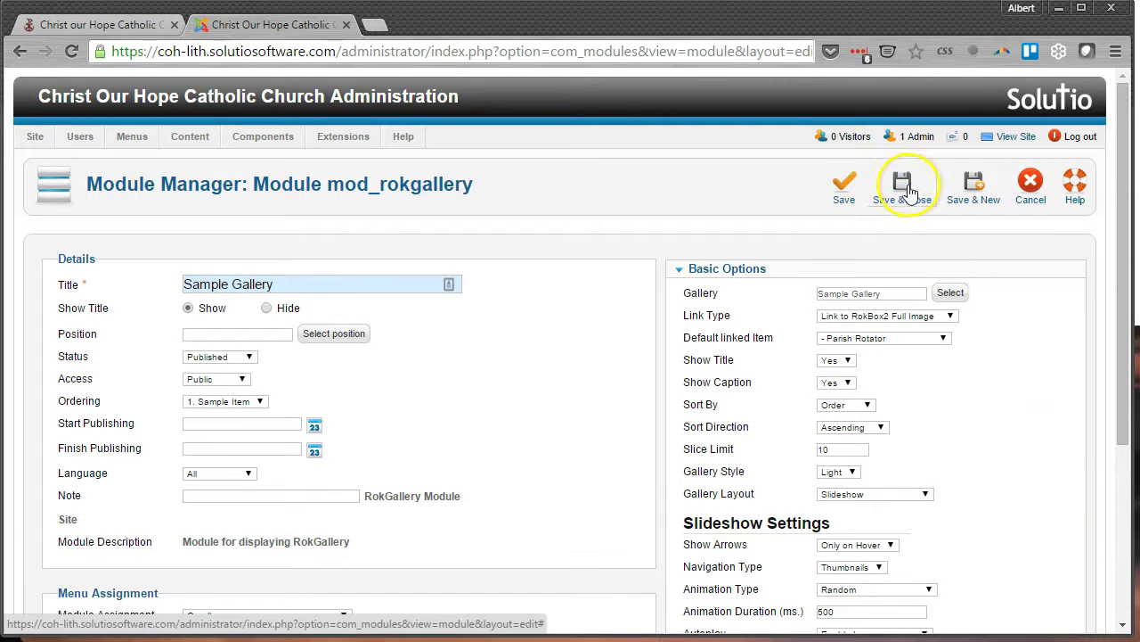
- Save the module, note its ID 105, then Save & Close
click(845, 184)
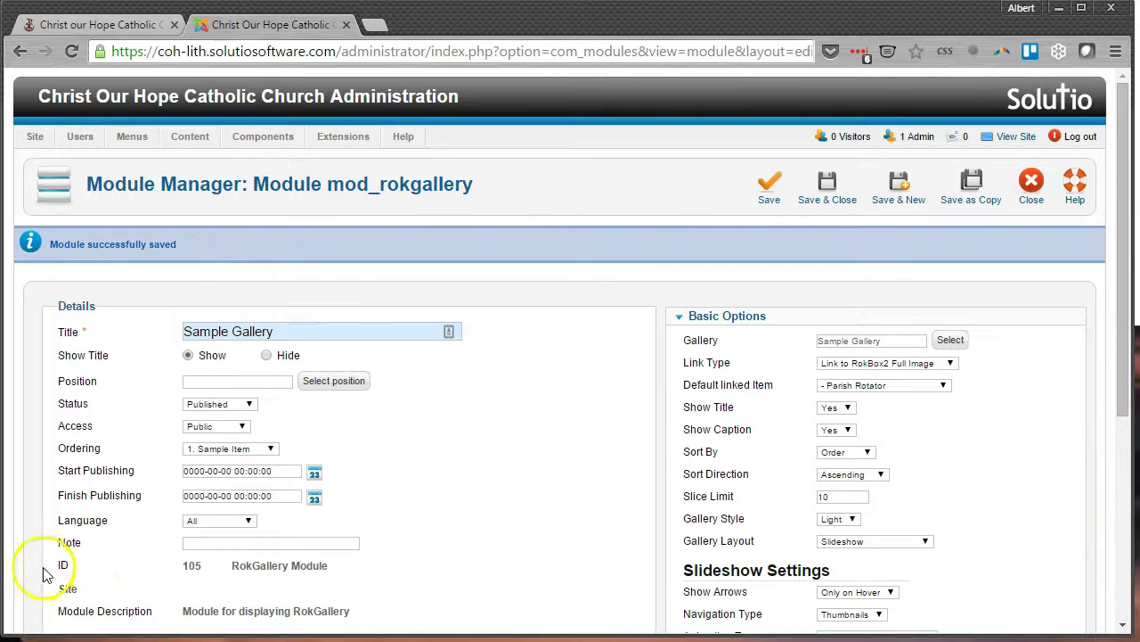
drag(214, 565, 156, 611)
double_click(198, 566)
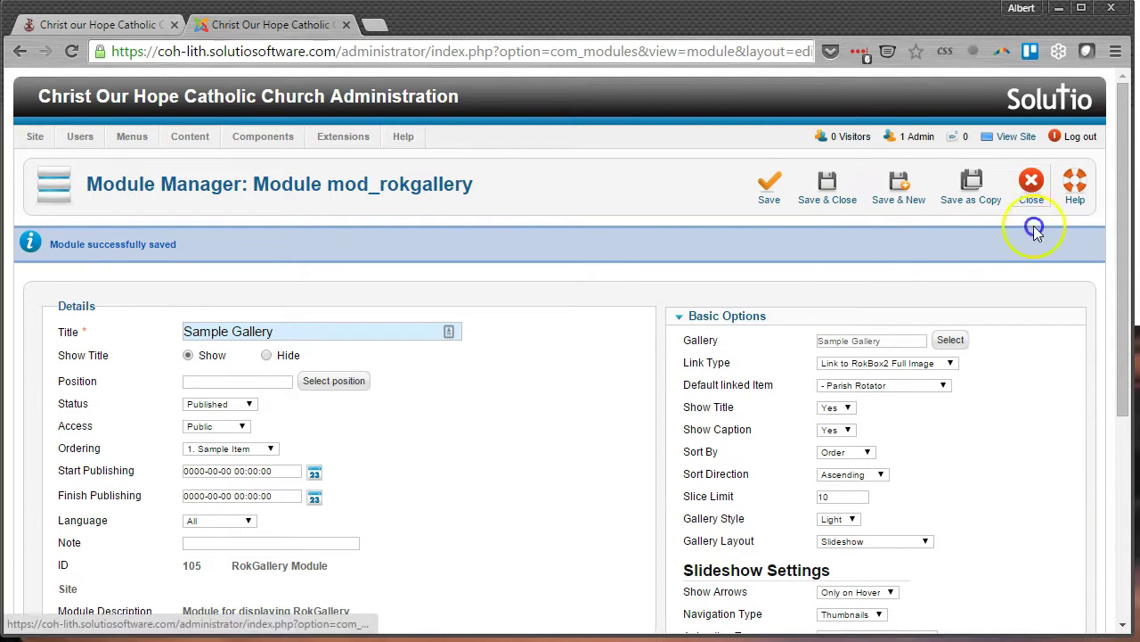
click(806, 183)
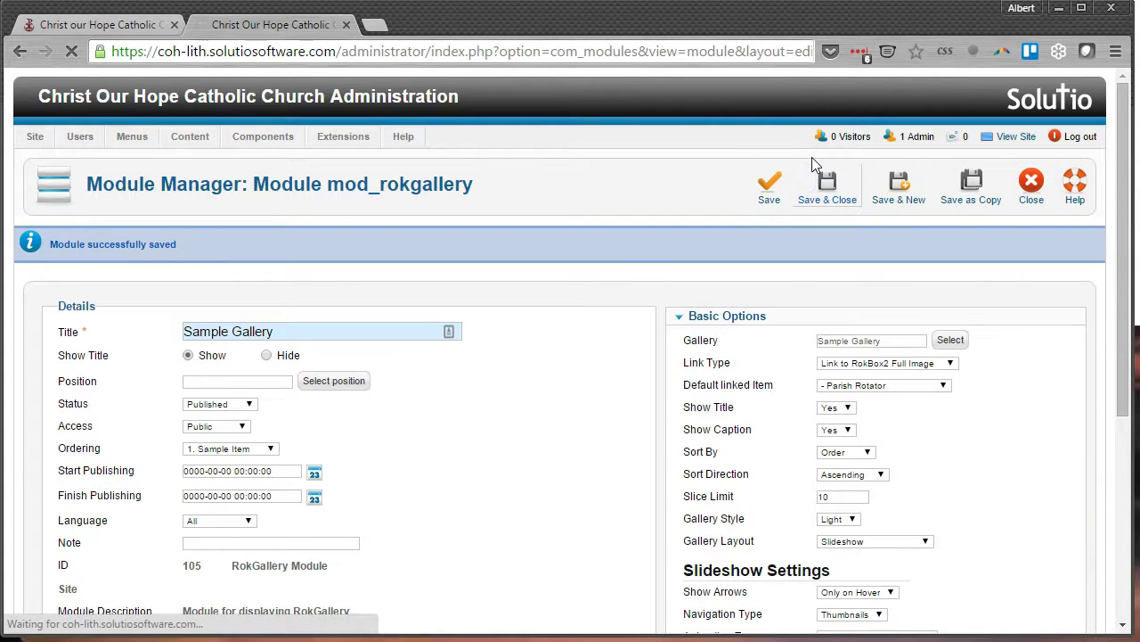
- From the Control Panel, start a new article titled 'This is my news story'
mouse_move(133, 141)
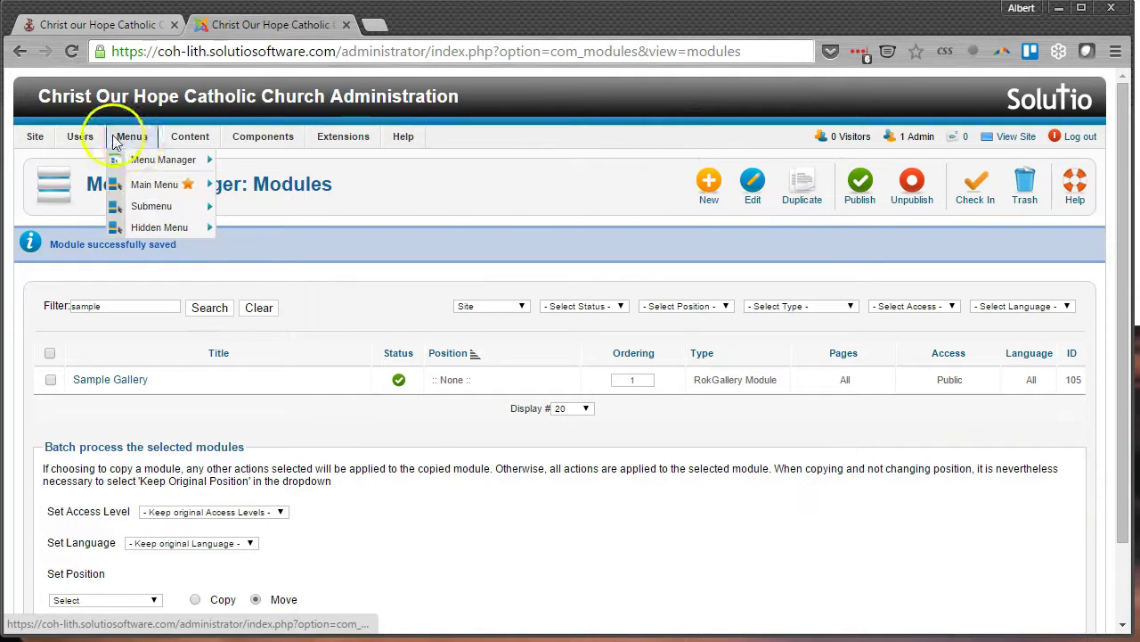
mouse_move(34, 136)
click(53, 157)
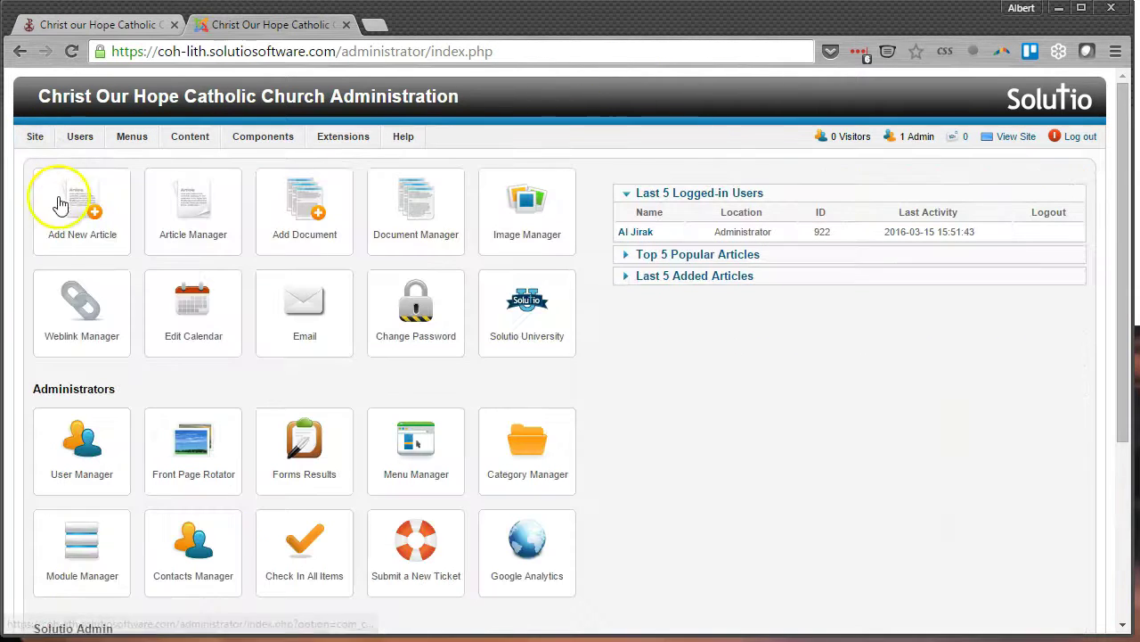
click(92, 201)
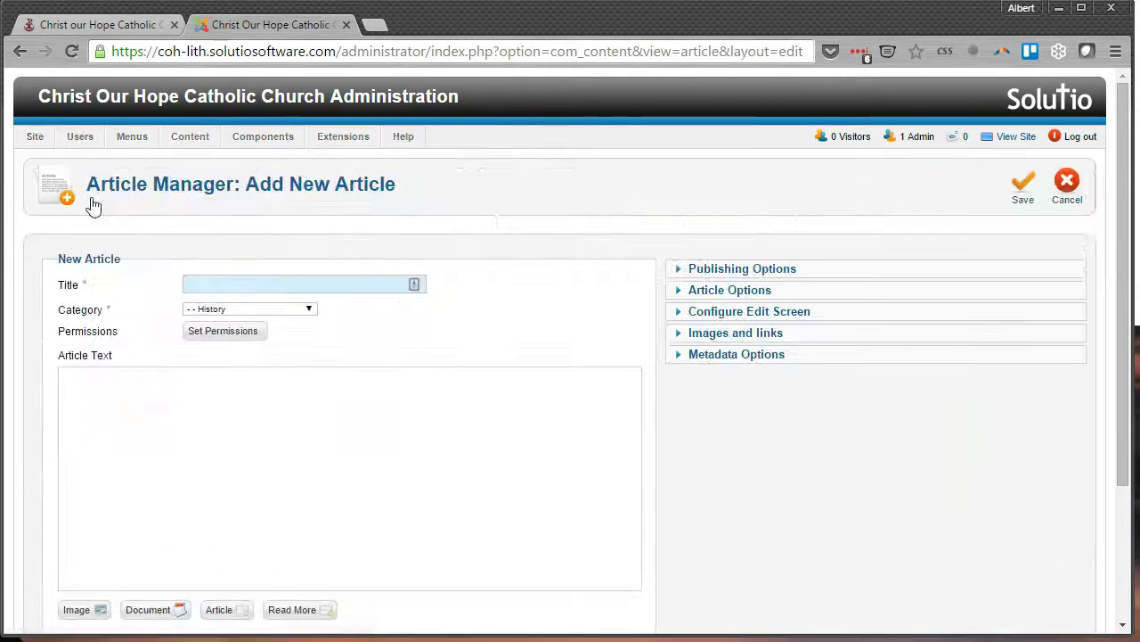
click(295, 289)
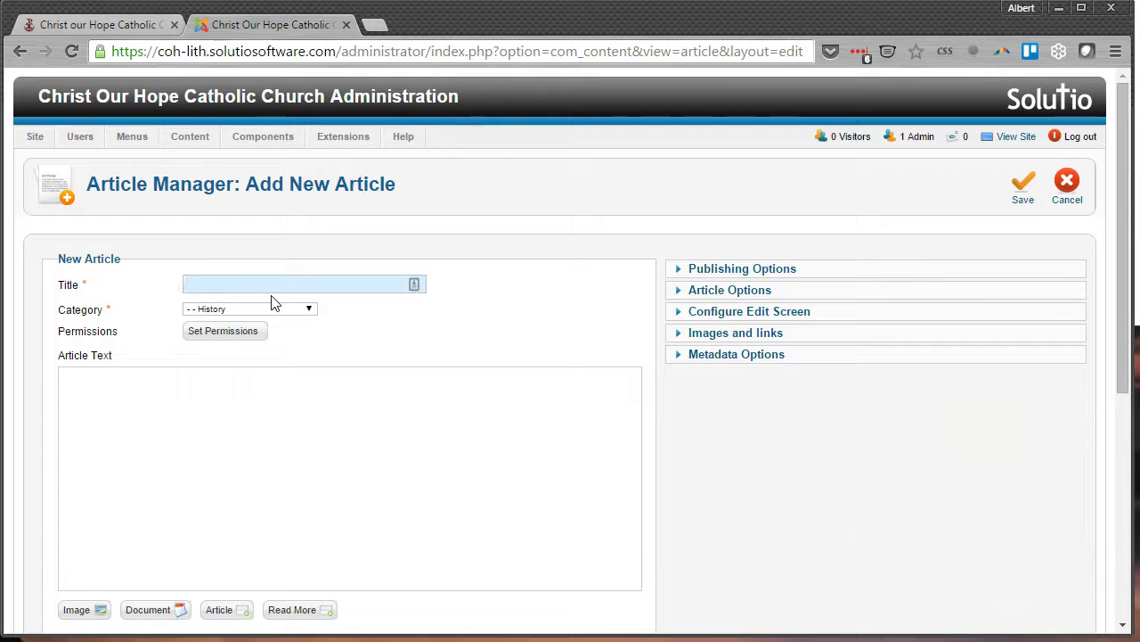
text(This is)
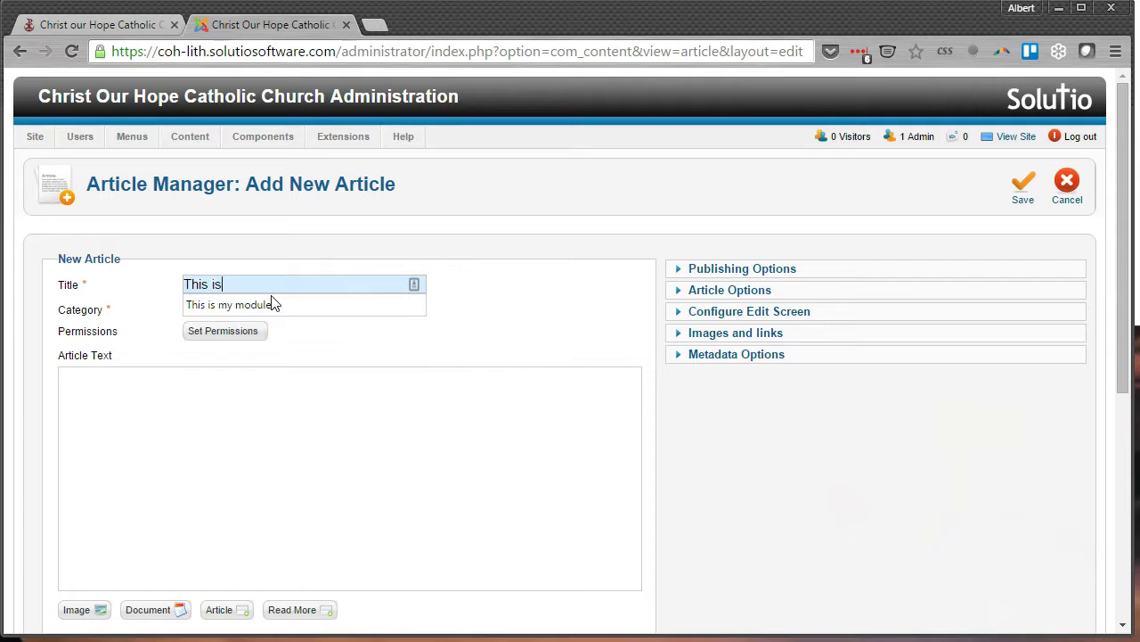
text( my news story)
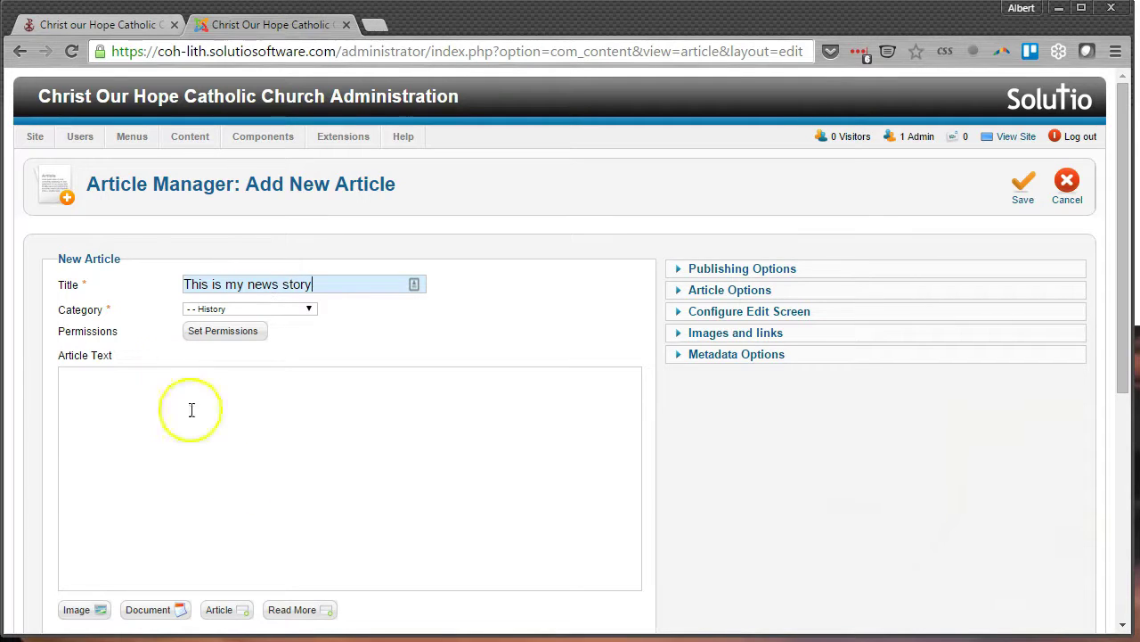
- Enter [module-105] as the article text, keeping category History, and save it
click(307, 461)
click(92, 389)
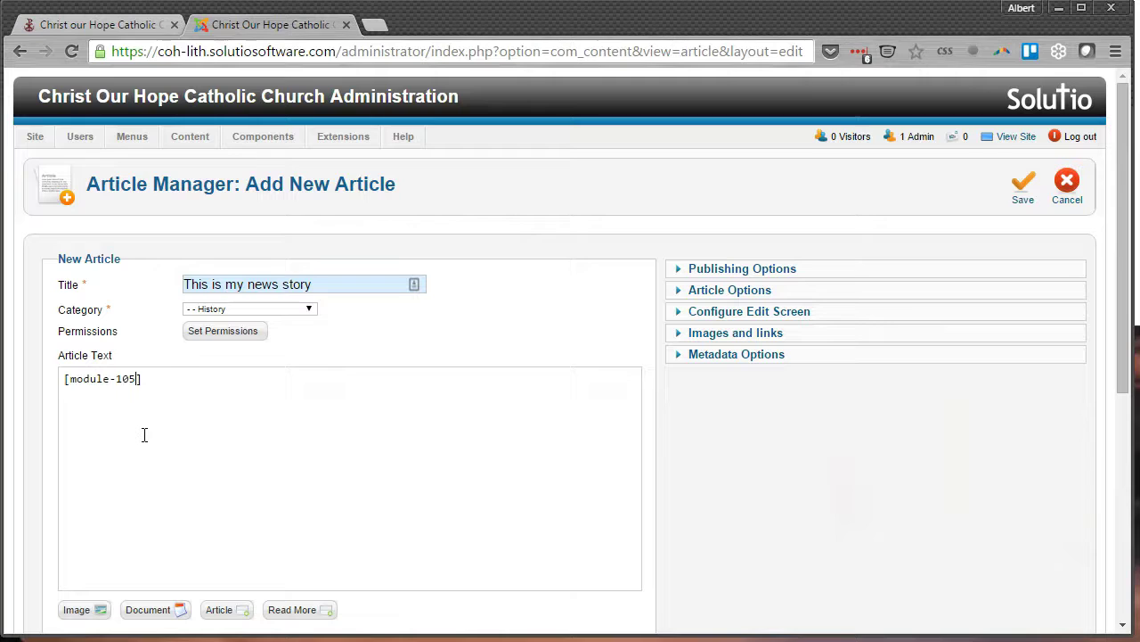
click(158, 425)
click(199, 378)
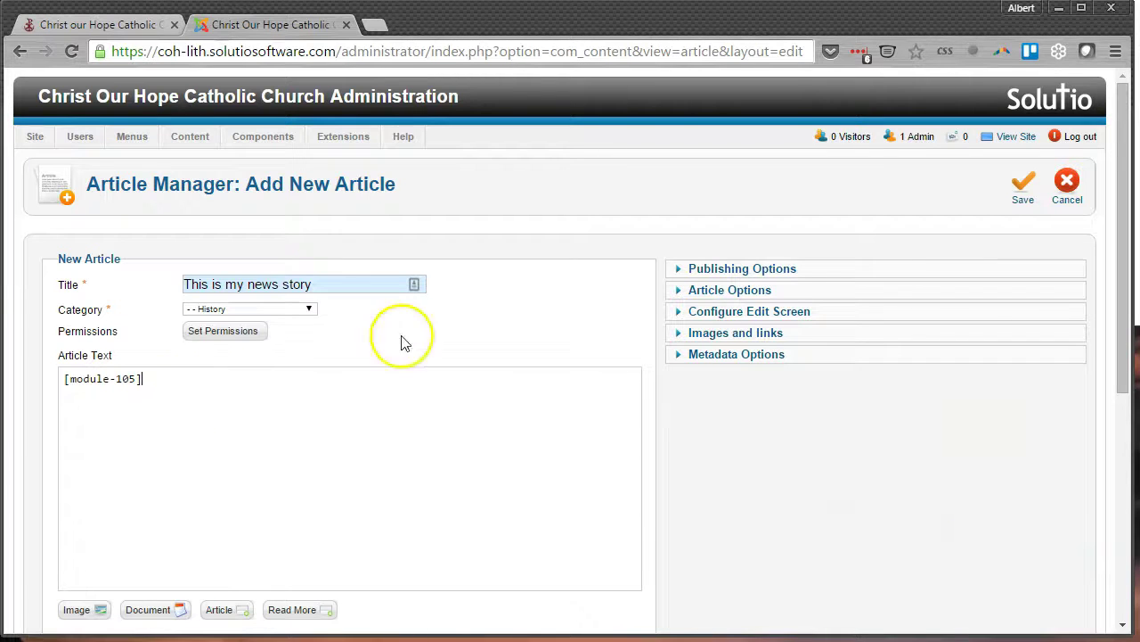
click(1024, 193)
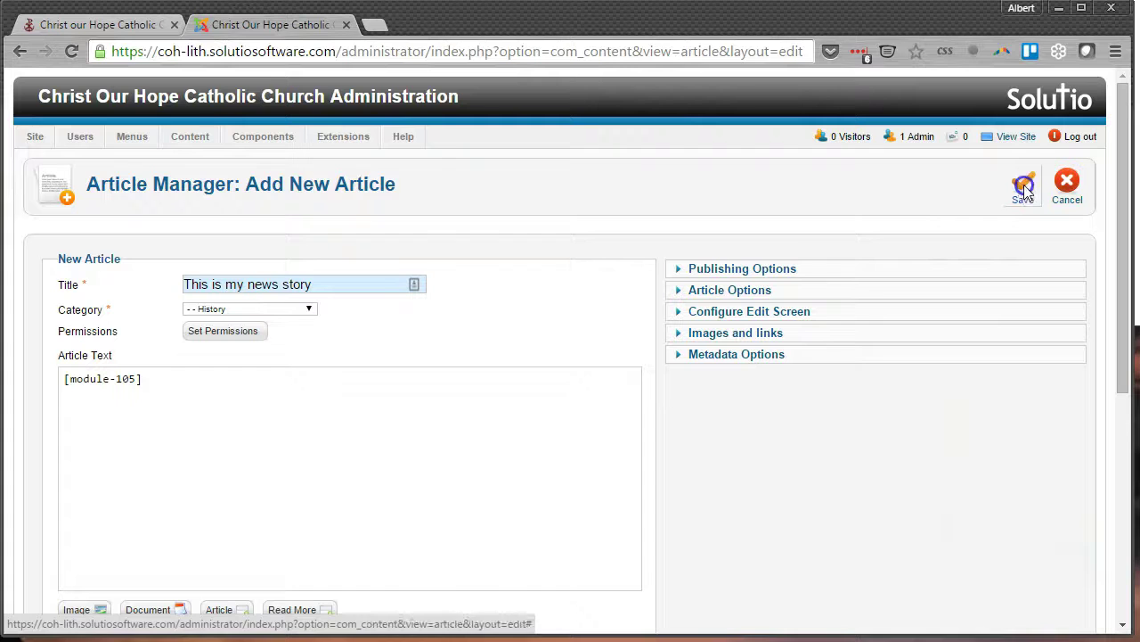
- On the public website, open About Us > History and scroll to the news story
click(74, 25)
scroll(213, 352, up, 10)
mouse_move(168, 228)
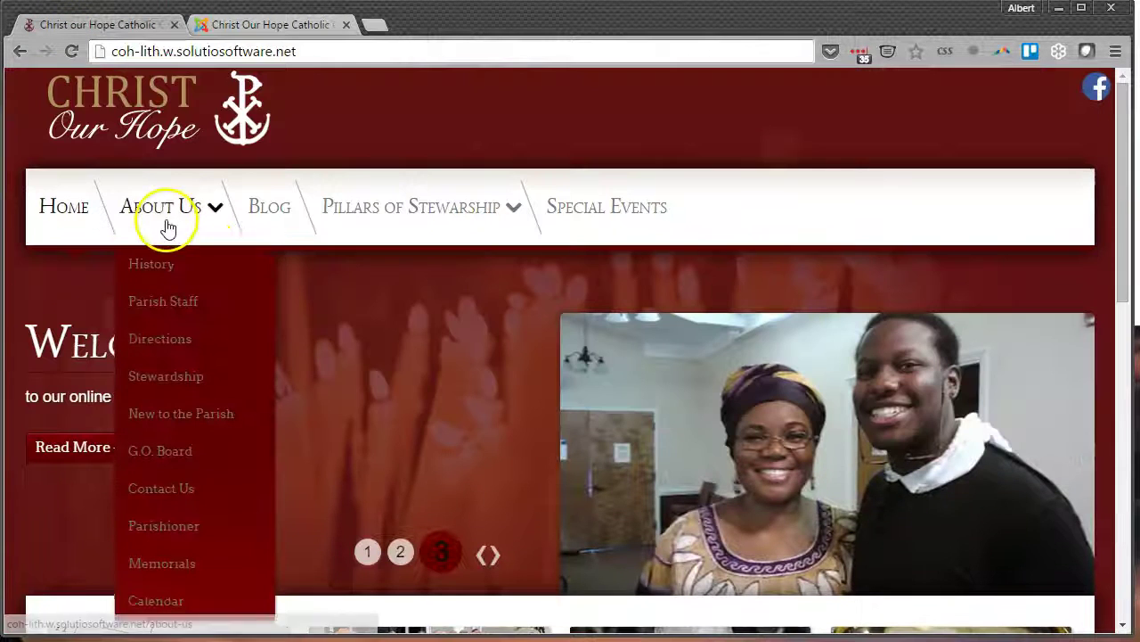
click(176, 260)
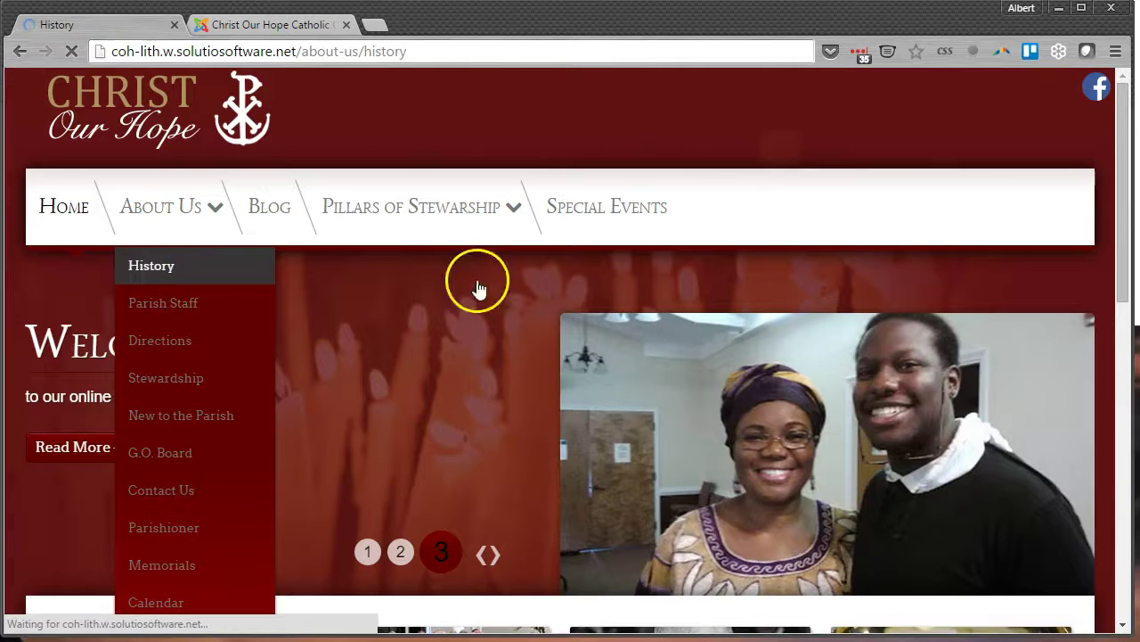
scroll(670, 401, down, 2)
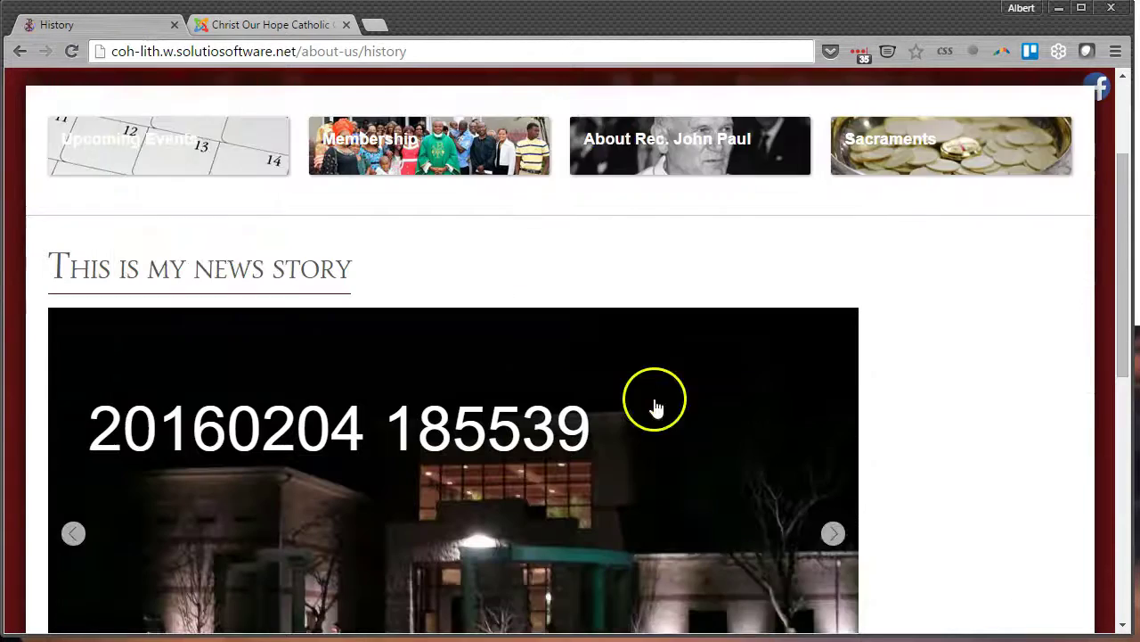
scroll(670, 401, down, 2)
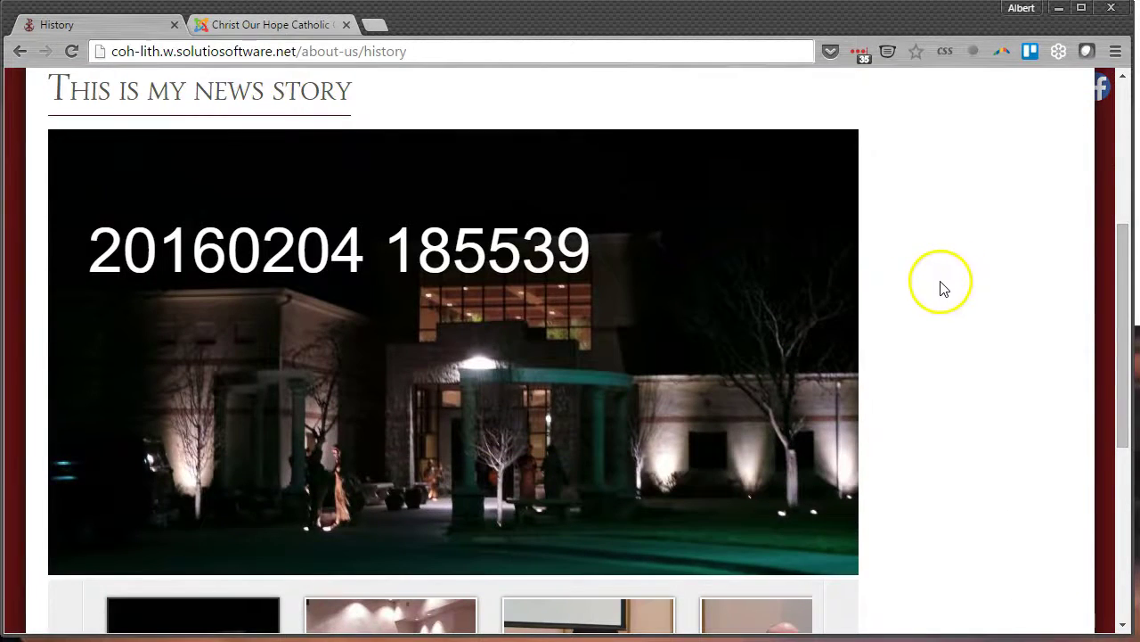
scroll(942, 287, down, 1)
- Browse the story's slideshow photos using the next arrow and thumbnails
click(834, 266)
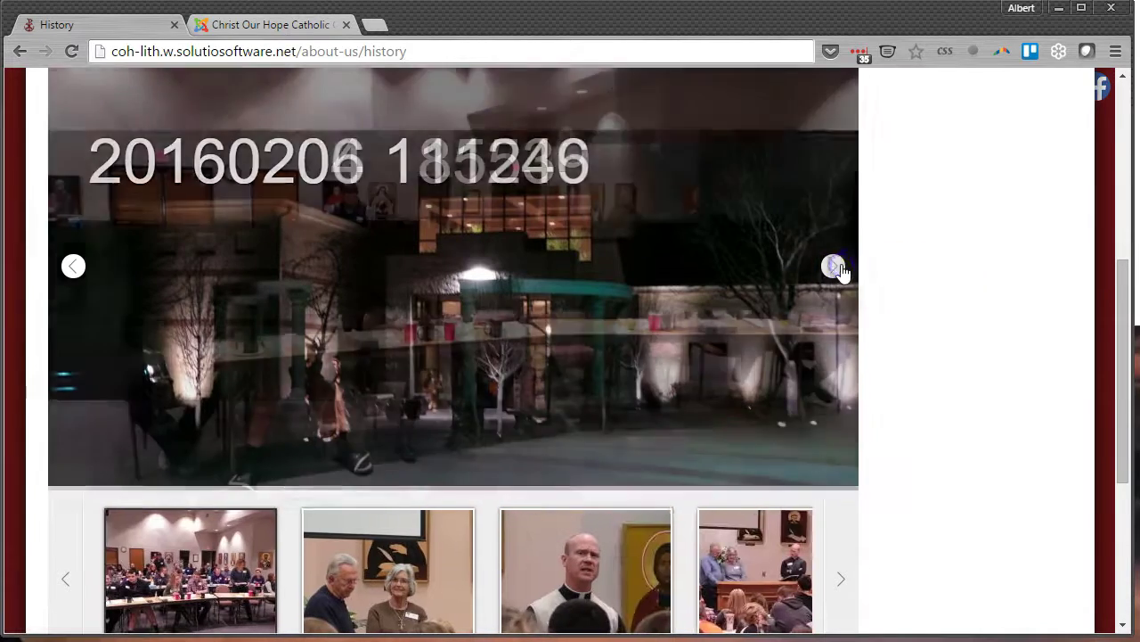
click(834, 266)
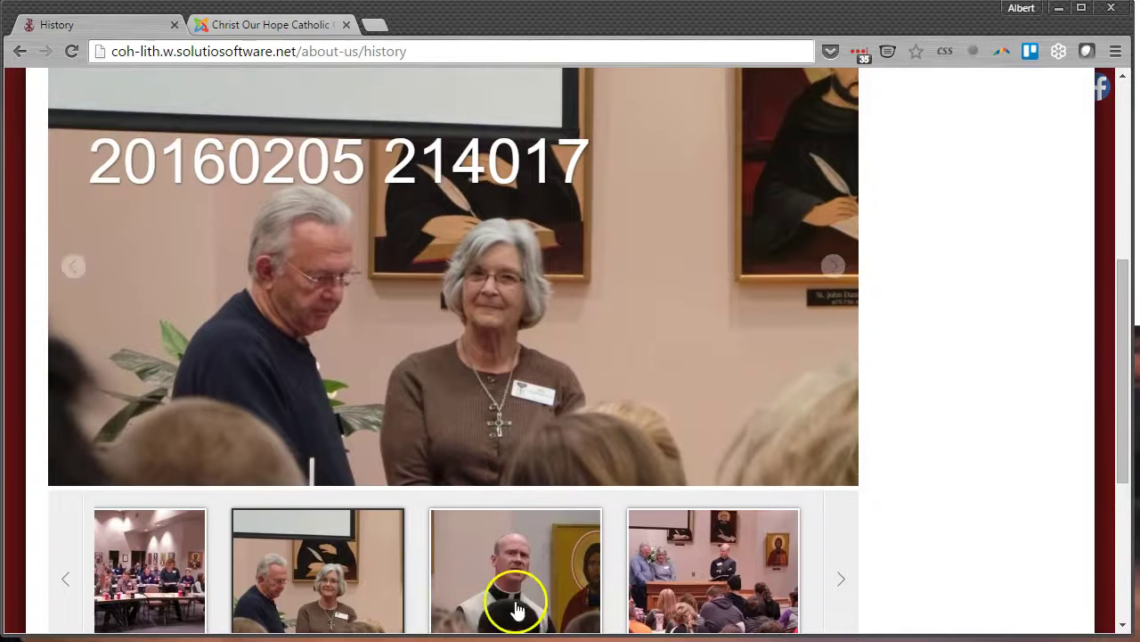
scroll(443, 606, down, 1)
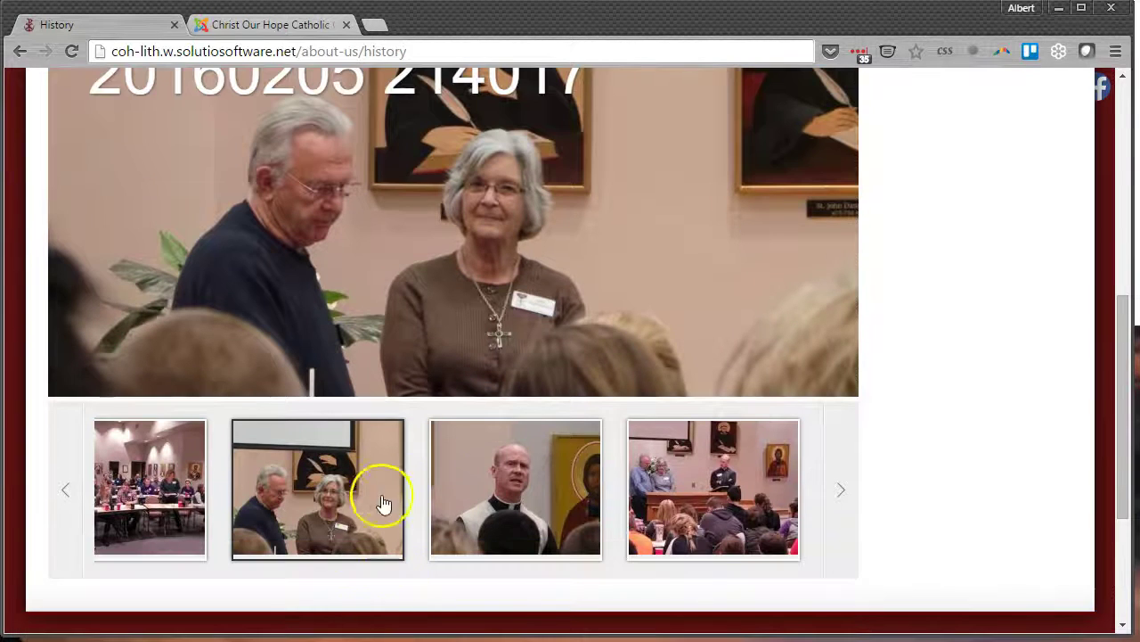
click(555, 505)
click(680, 502)
click(796, 500)
click(830, 458)
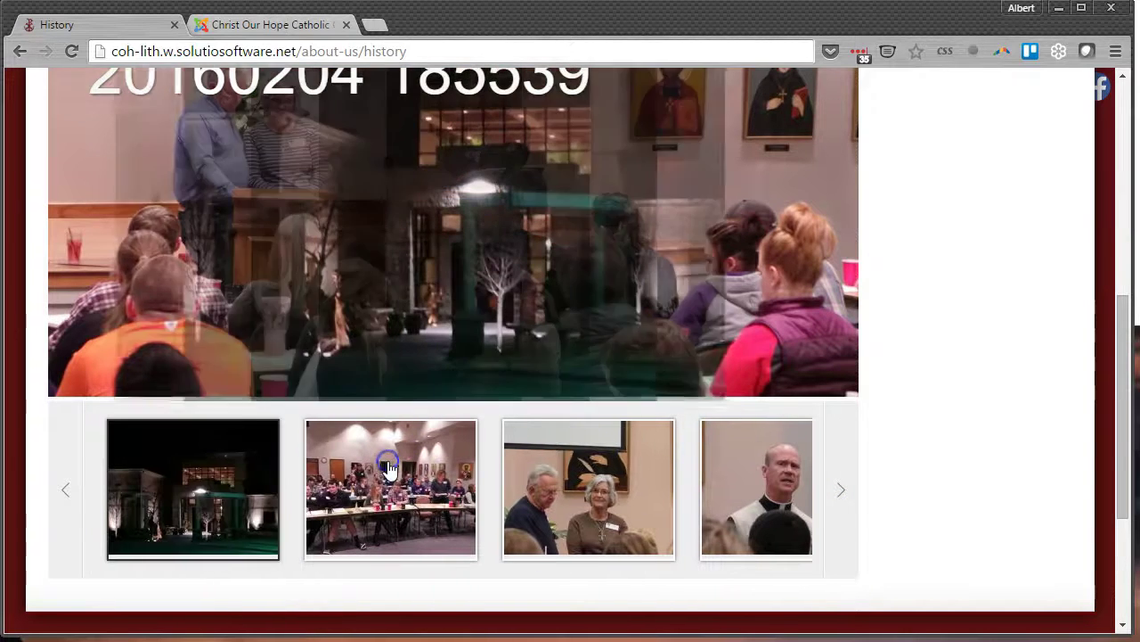
click(212, 482)
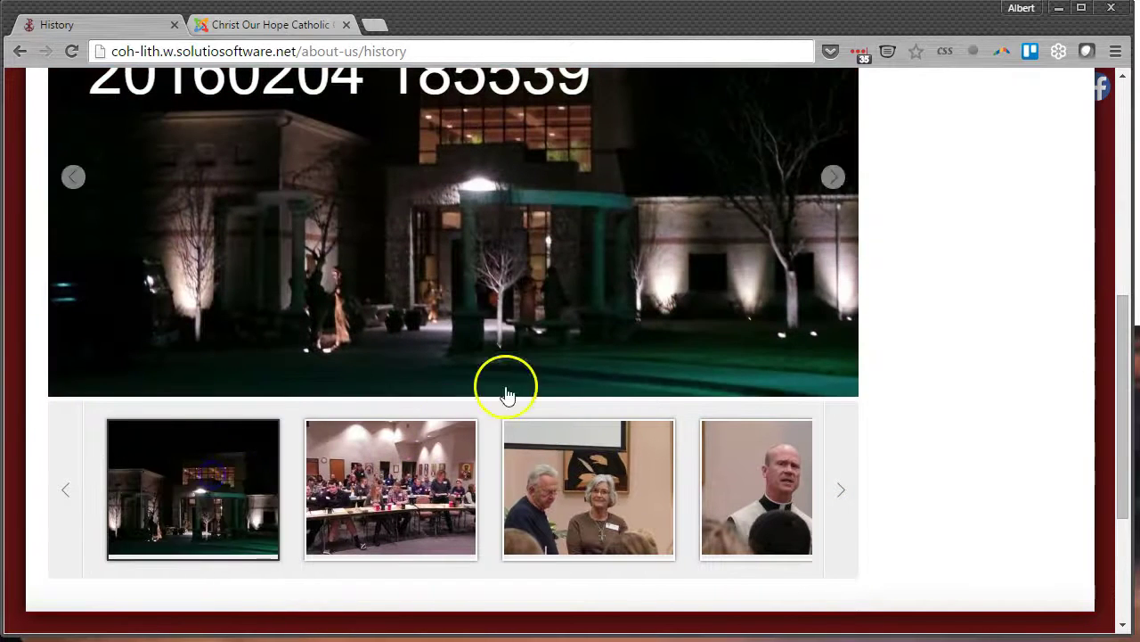
scroll(567, 382, up, 2)
drag(125, 251, 560, 258)
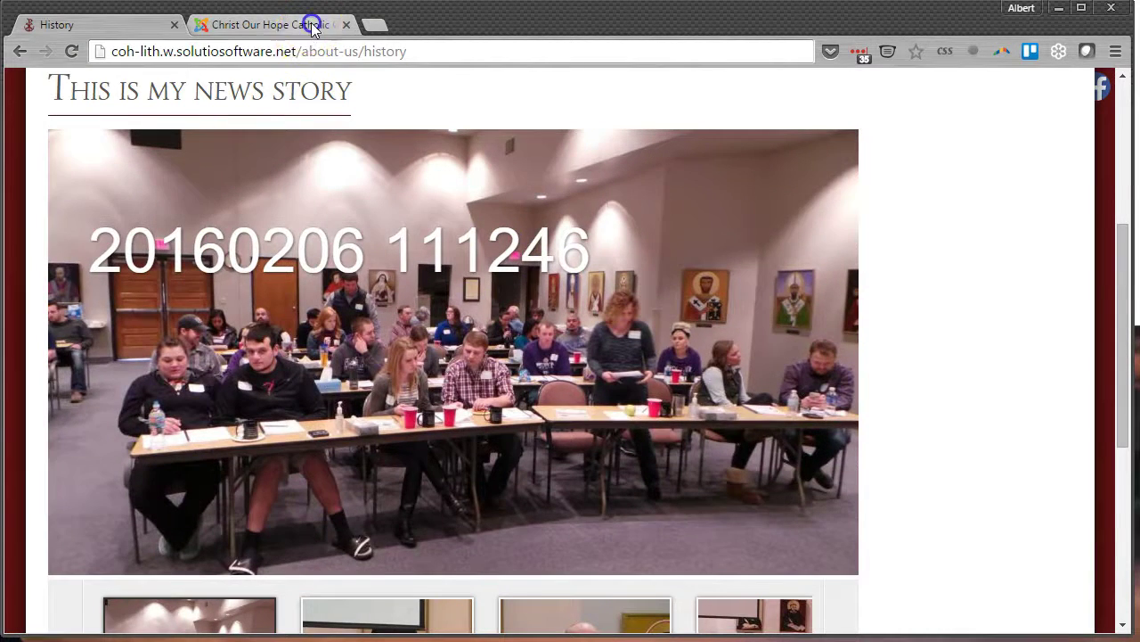
- Open the Sample Gallery module from the administrator's Module Manager
click(312, 25)
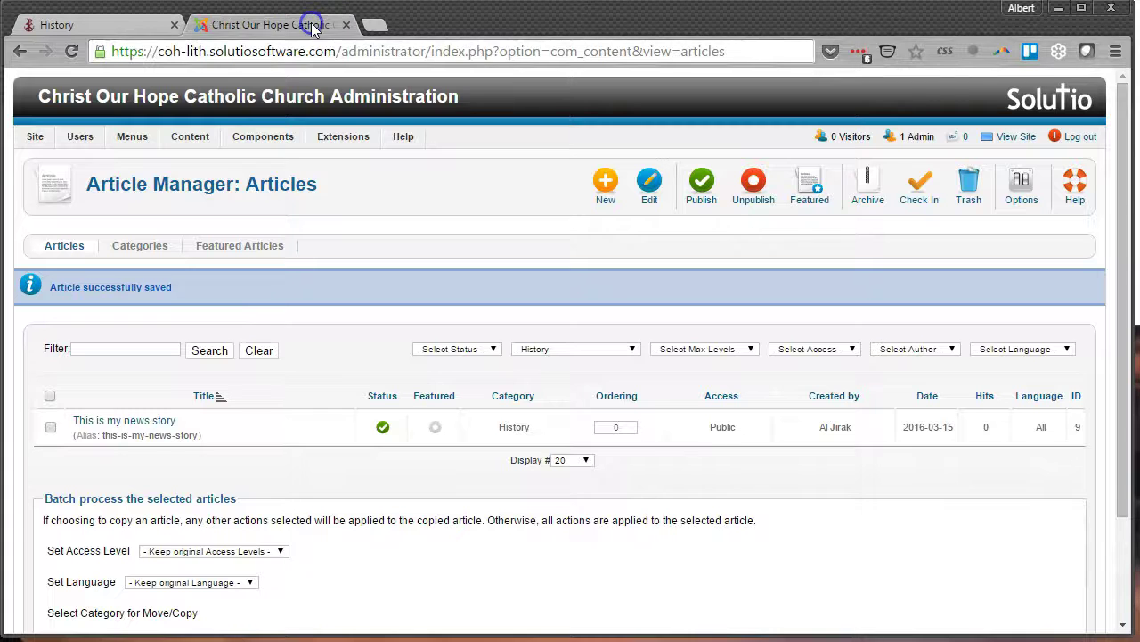
mouse_move(321, 134)
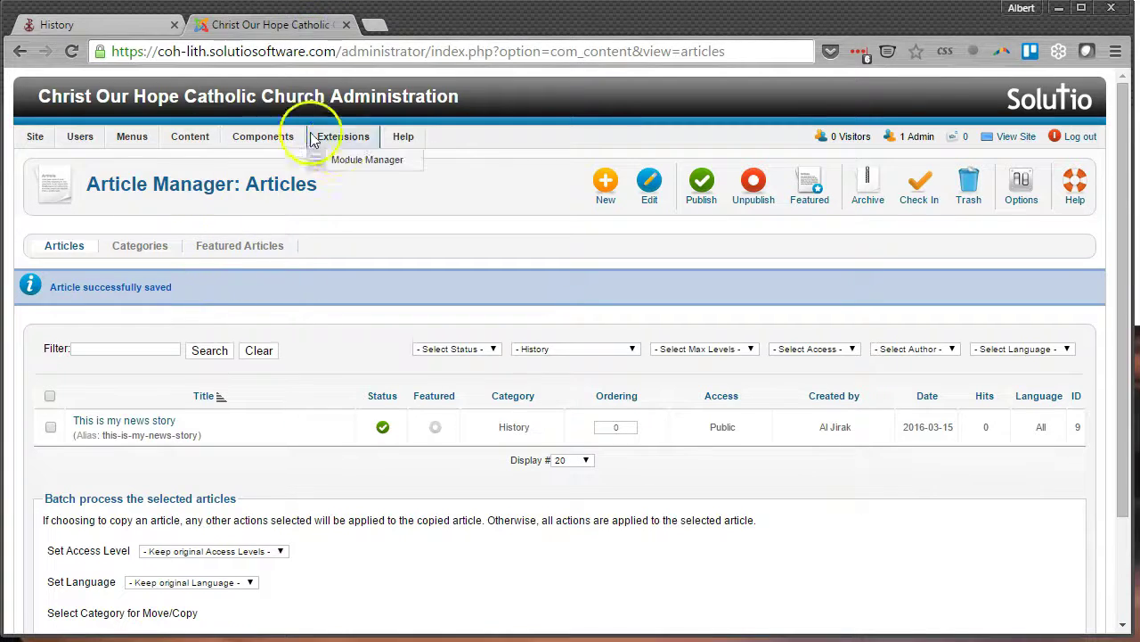
click(347, 160)
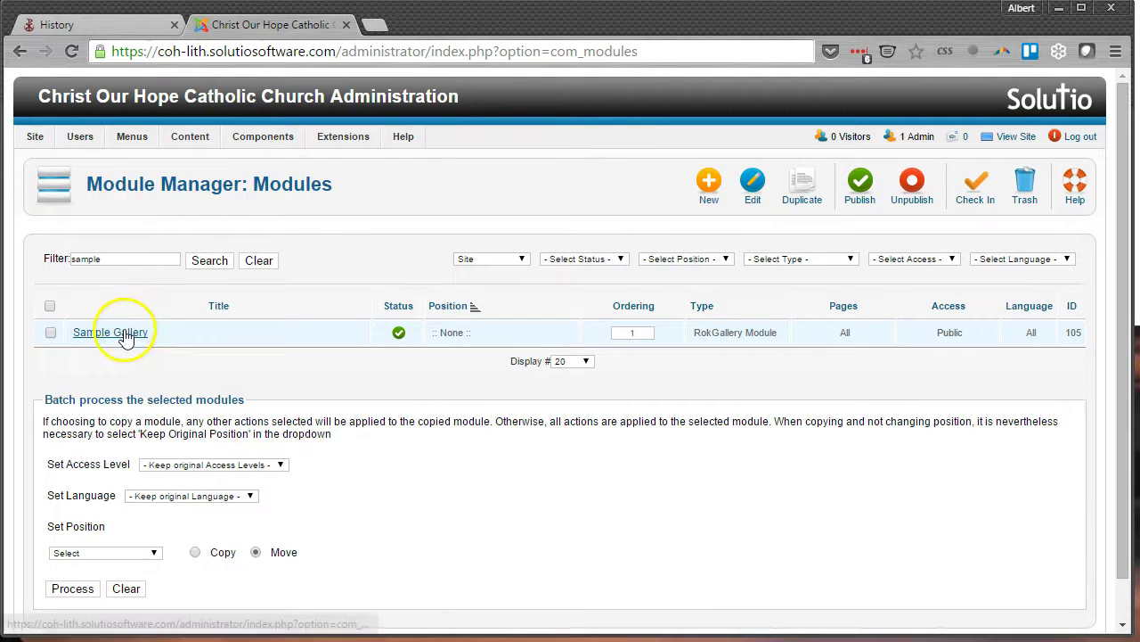
click(118, 333)
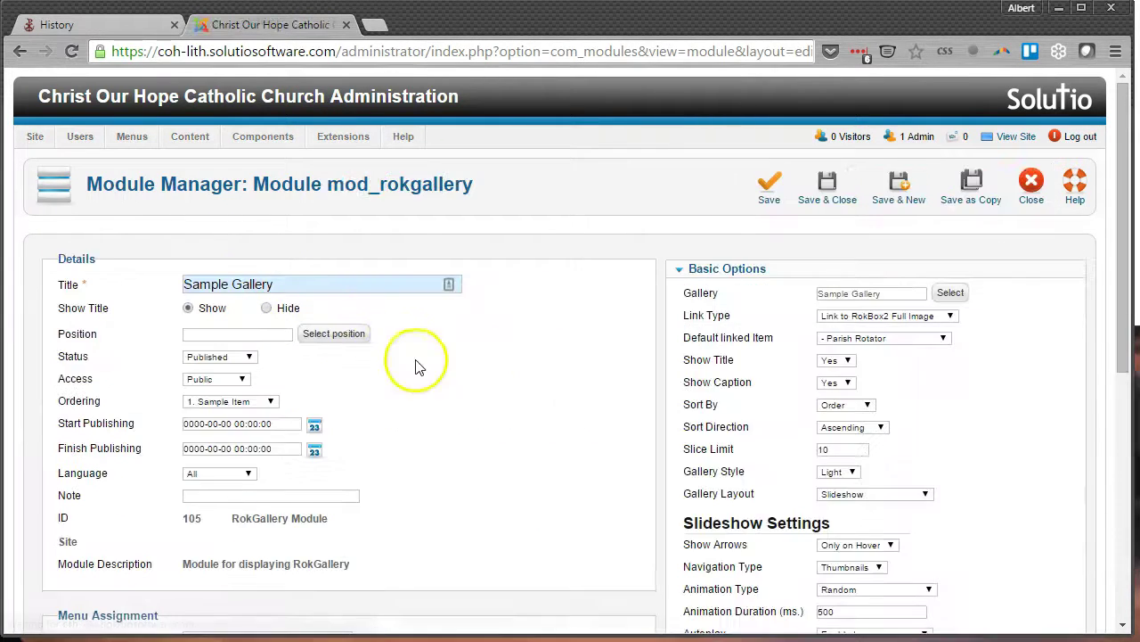
- Set Show Title and Show Caption to No for the gallery images
scroll(851, 348, down, 1)
click(843, 272)
click(830, 293)
click(843, 293)
click(843, 316)
- Set Navigation Type to None and save the Sample Gallery module
scroll(891, 312, down, 1)
scroll(888, 320, down, 1)
click(865, 300)
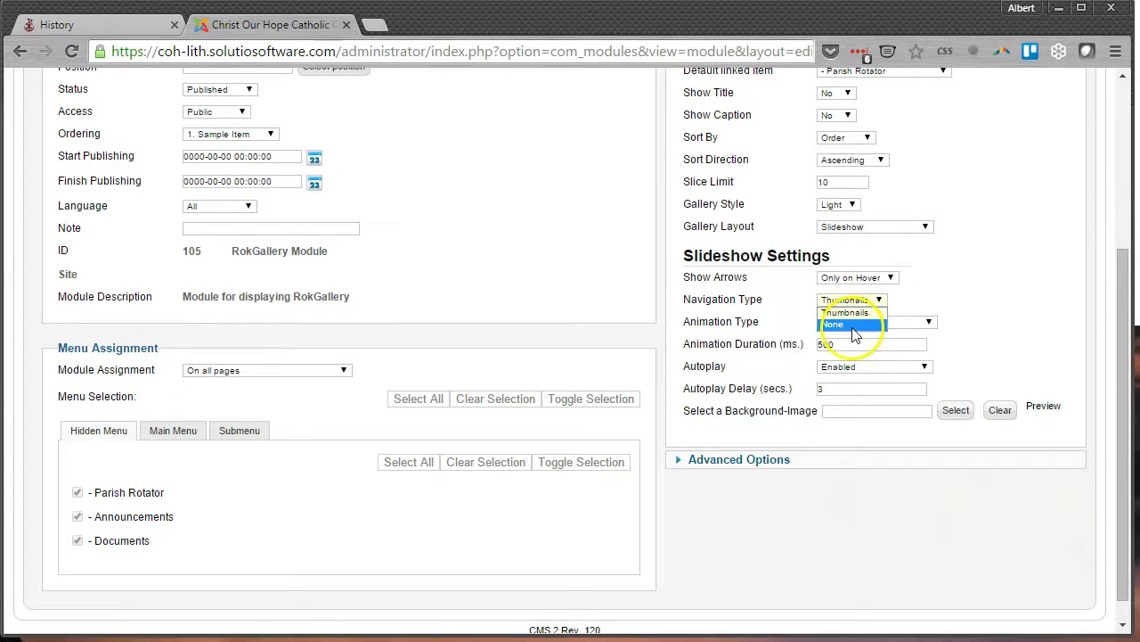
click(858, 326)
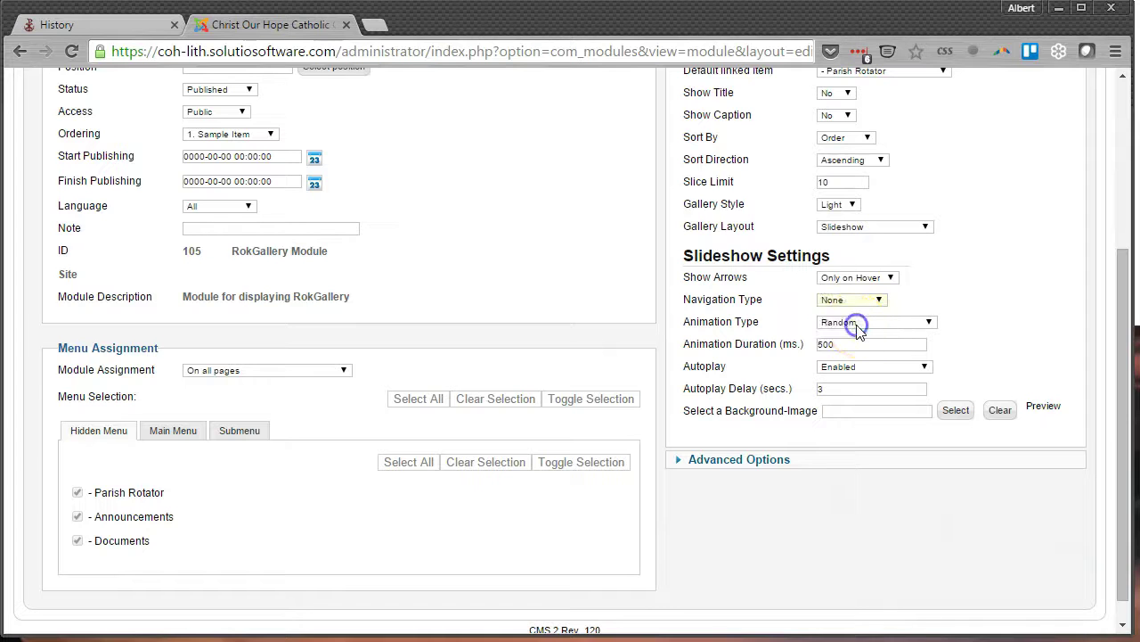
scroll(962, 264, up, 3)
click(772, 191)
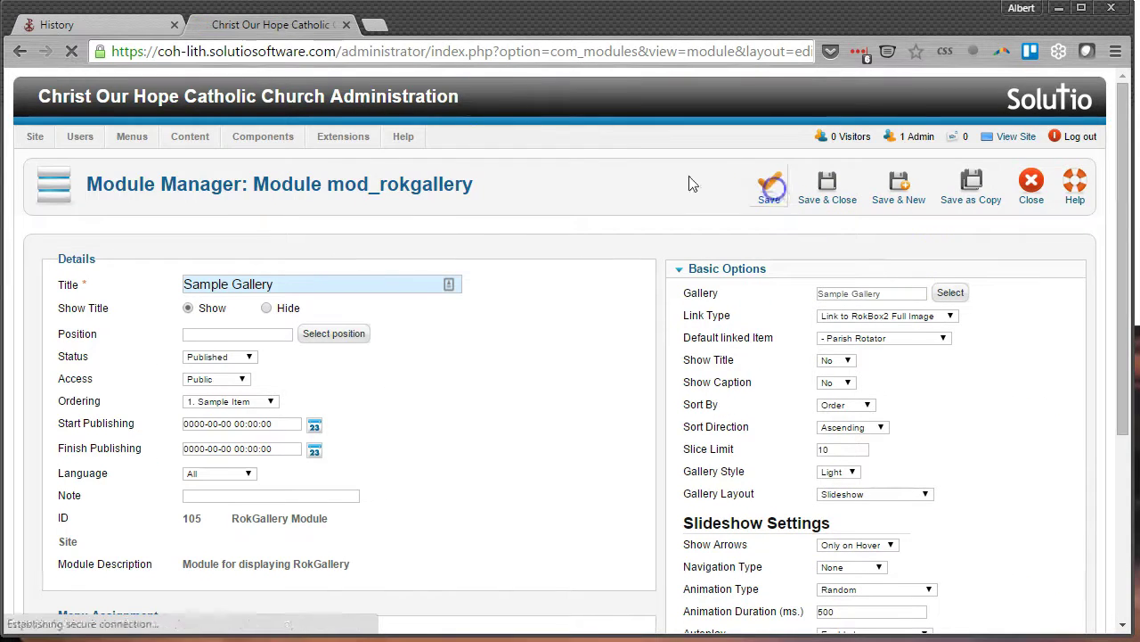
- Refresh the History page and step through two slideshow photos, now without captions or thumbnails
click(110, 24)
key(F5)
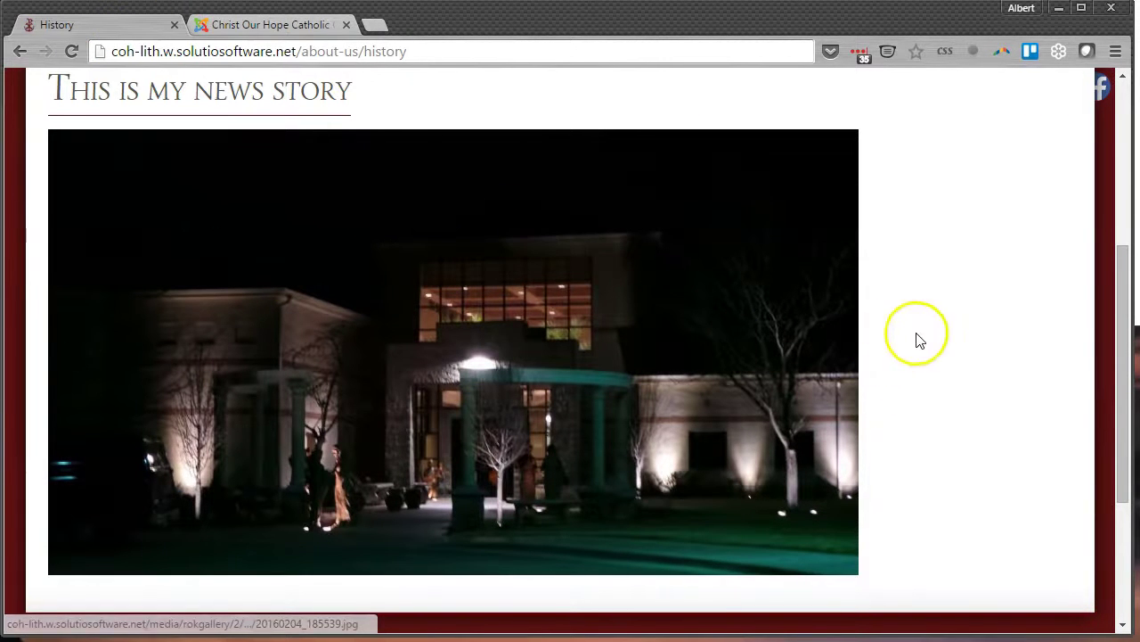
scroll(927, 352, down, 3)
scroll(929, 355, up, 3)
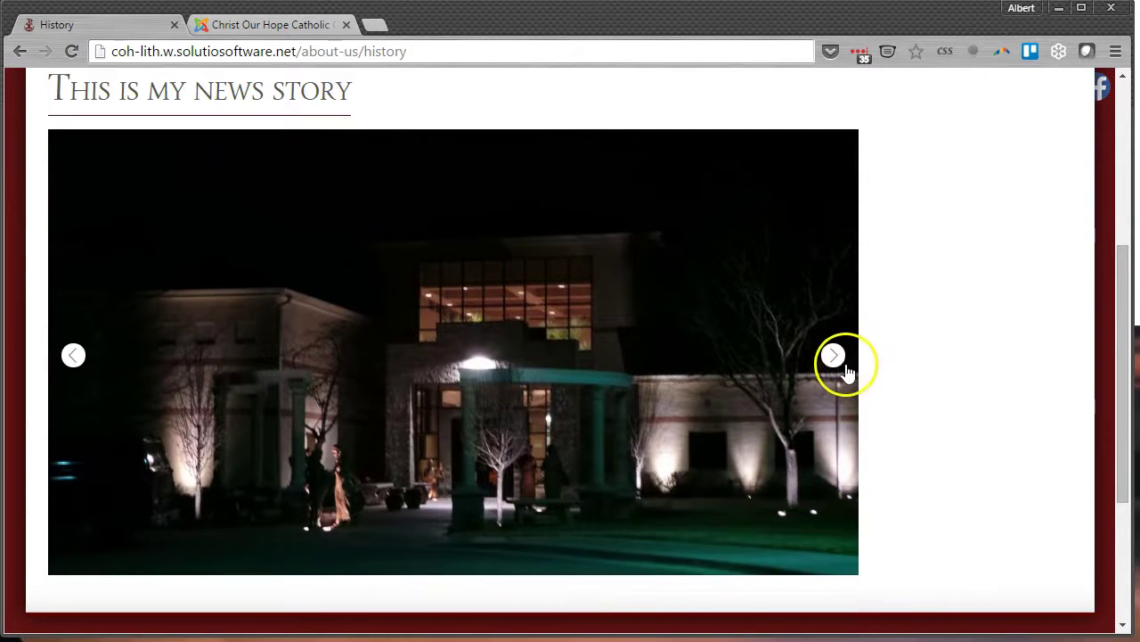
click(833, 356)
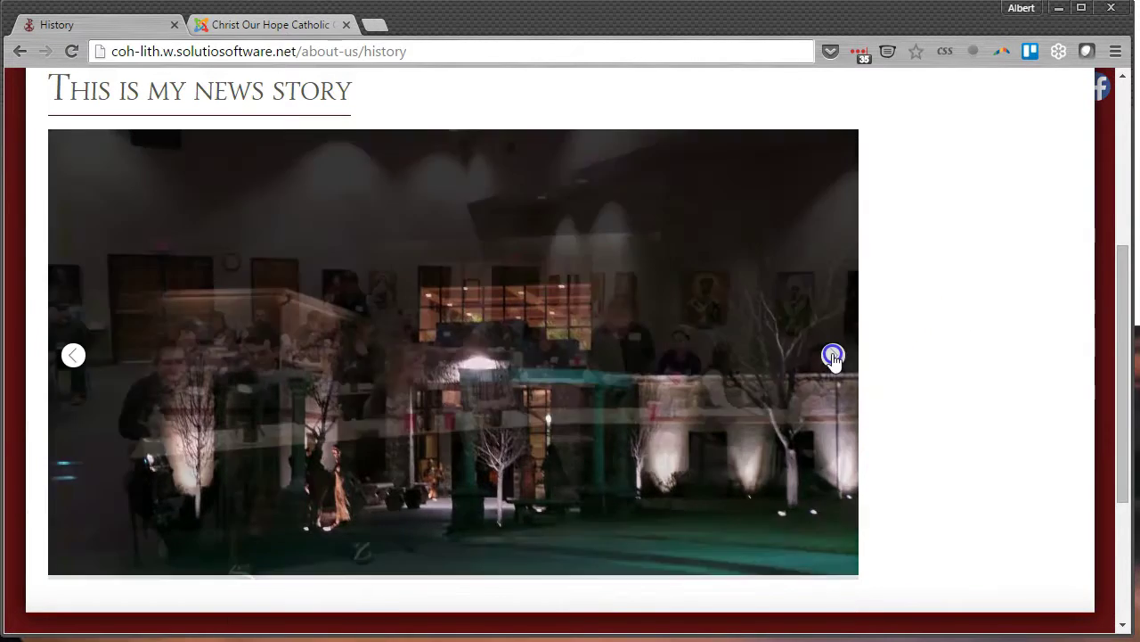
click(832, 358)
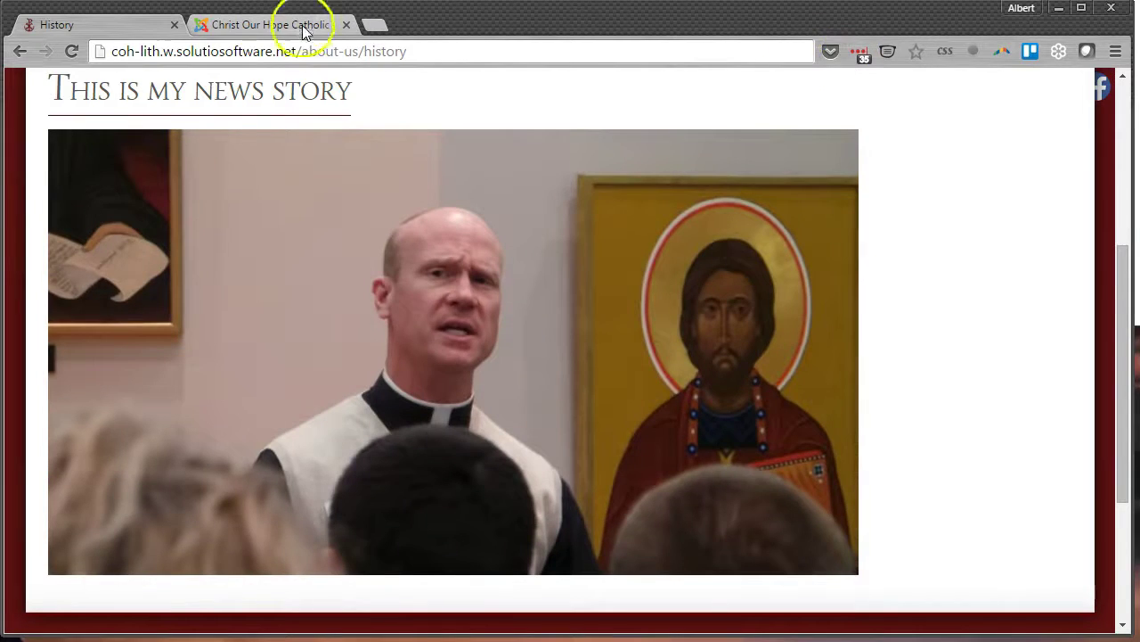
- Change the Sample Gallery layout to Grid with 3 columns and save
click(287, 23)
scroll(784, 294, down, 2)
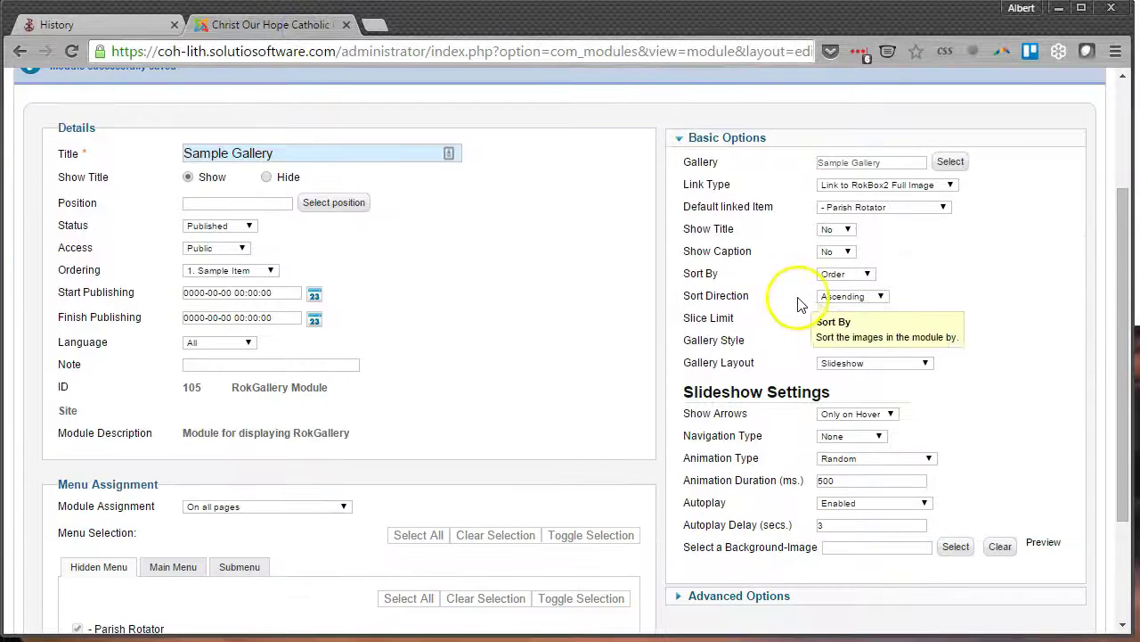
click(926, 276)
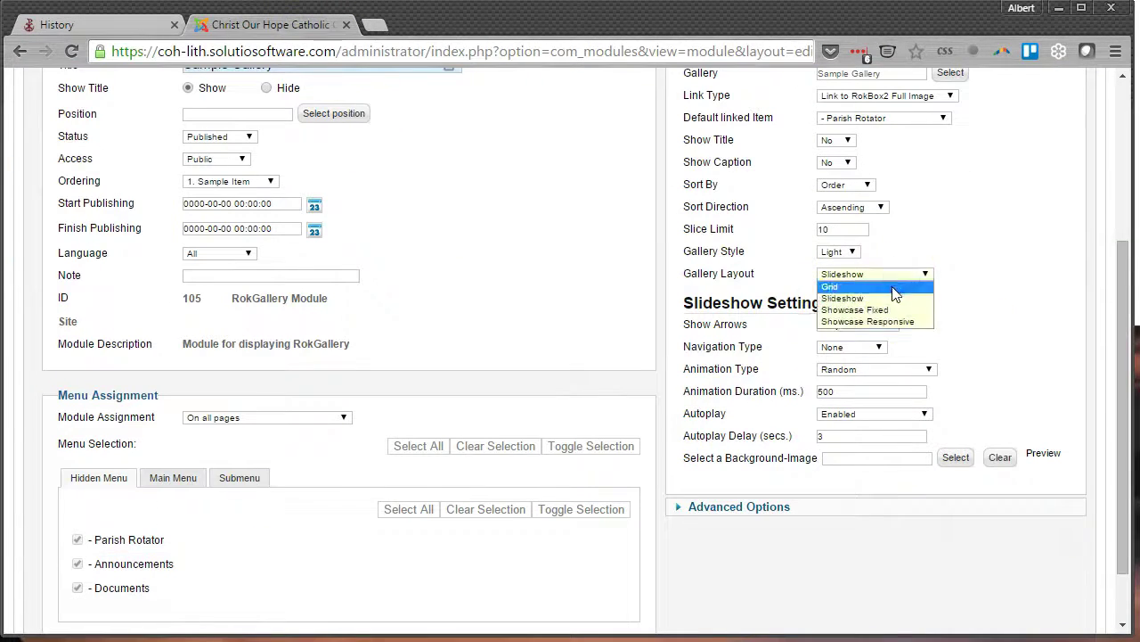
click(893, 287)
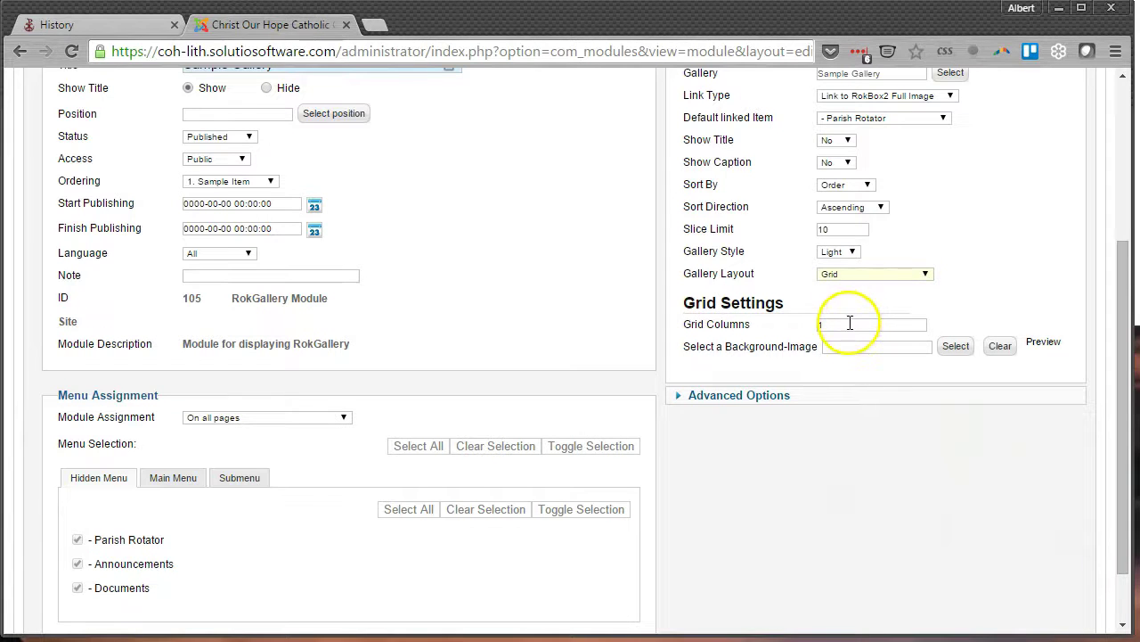
drag(847, 323, 692, 315)
text(3)
key(Return)
- Set Show Title back to Yes and save the gallery module
scroll(988, 250, up, 2)
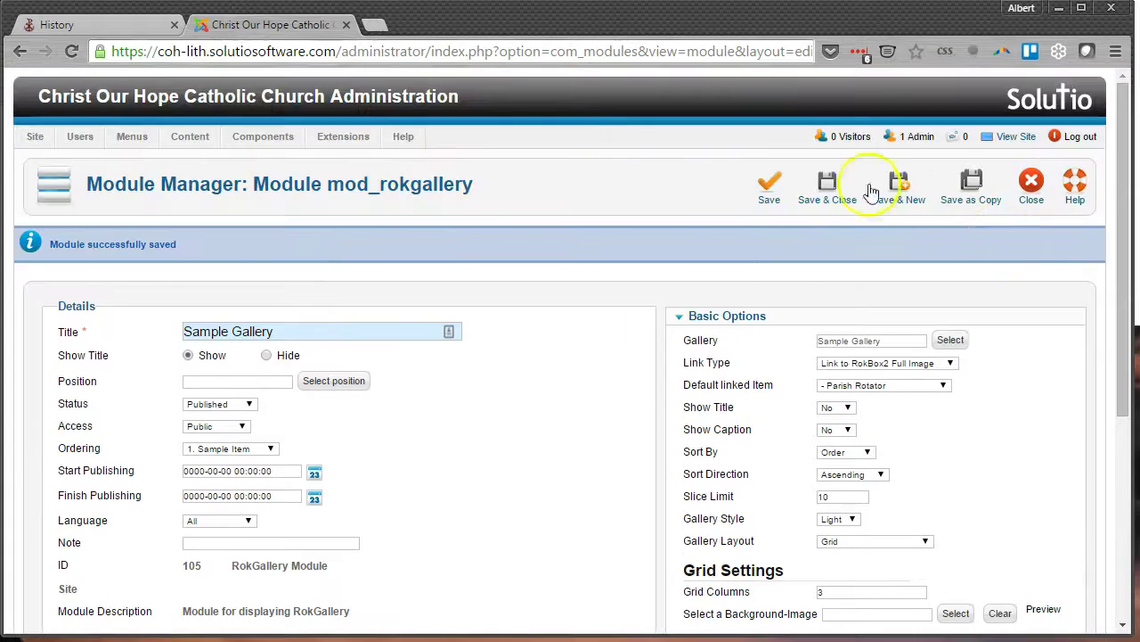
scroll(766, 206, down, 1)
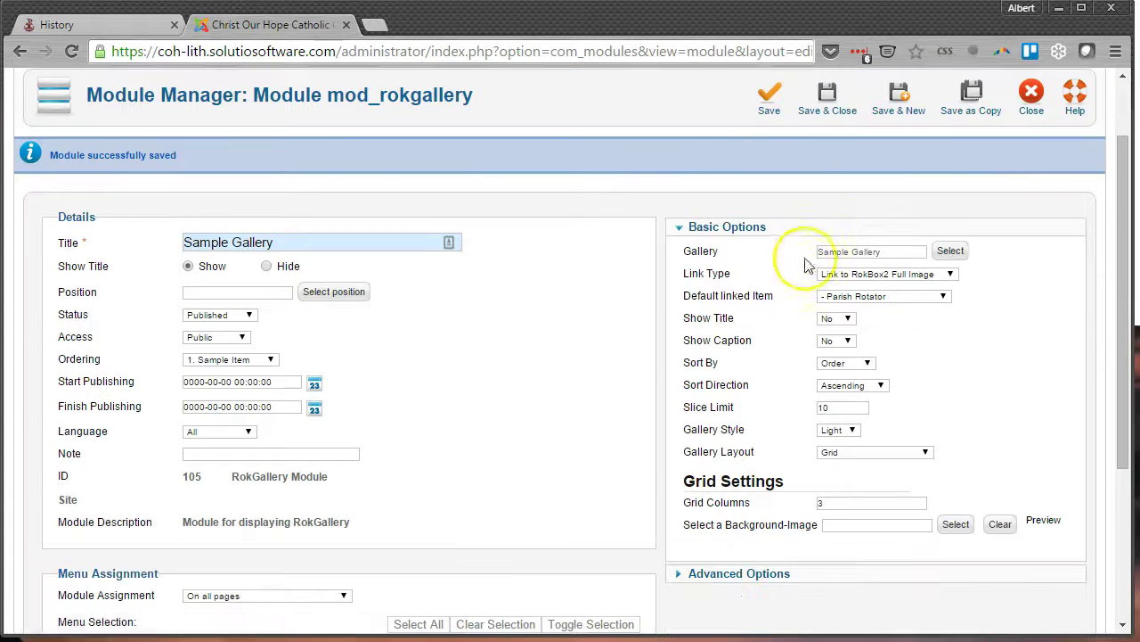
click(838, 318)
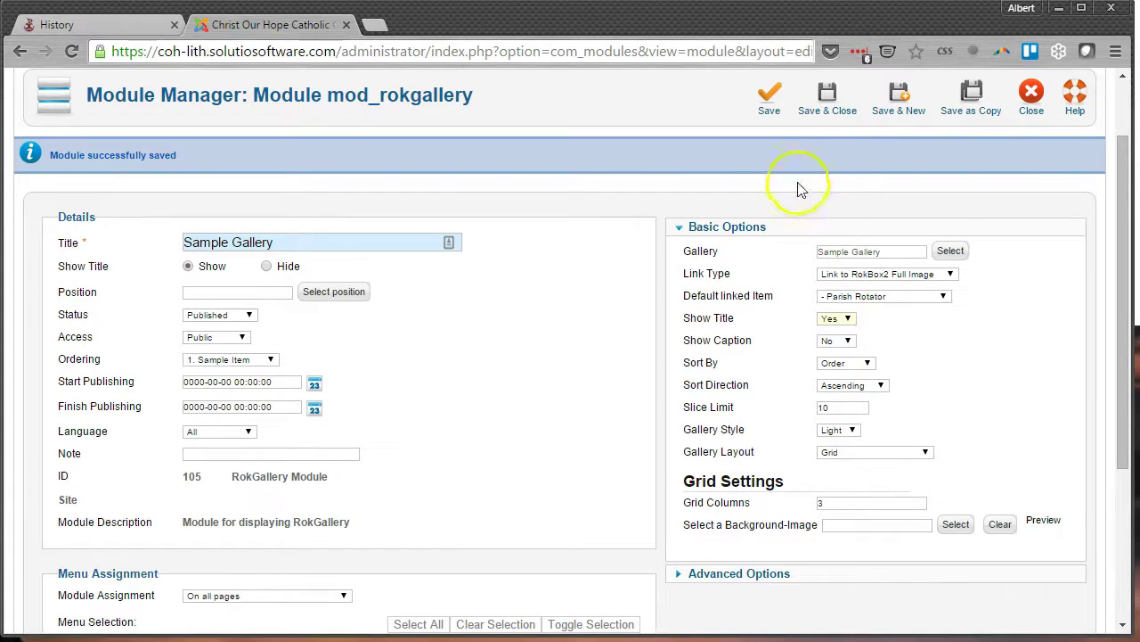
click(779, 107)
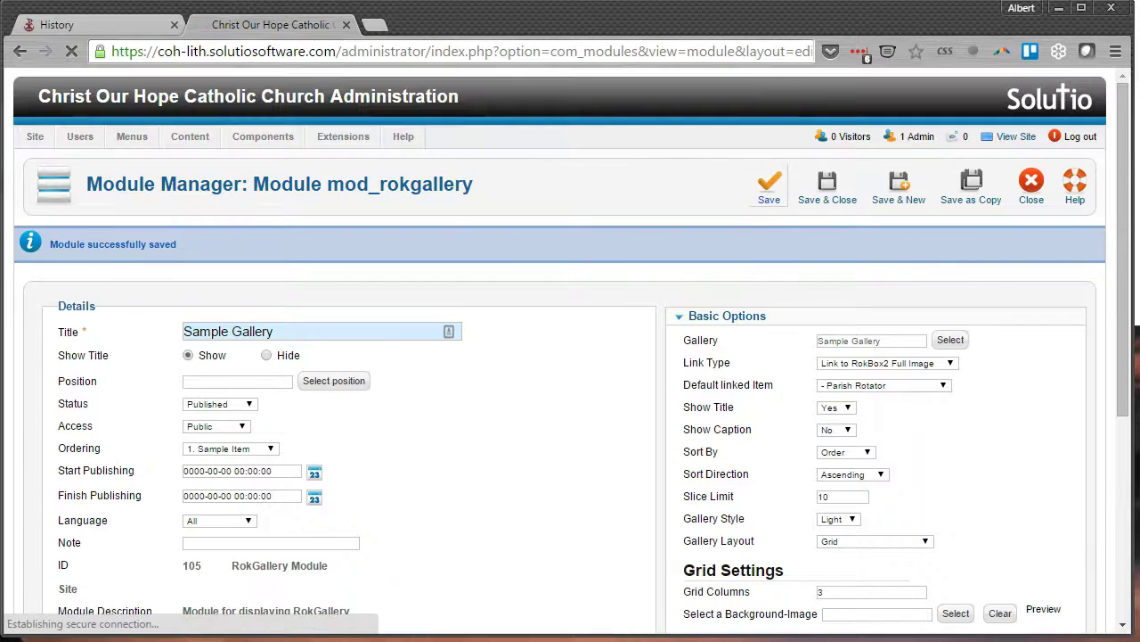
- Refresh the History page, then enlarge and close the first and third grid photos
click(68, 26)
key(F5)
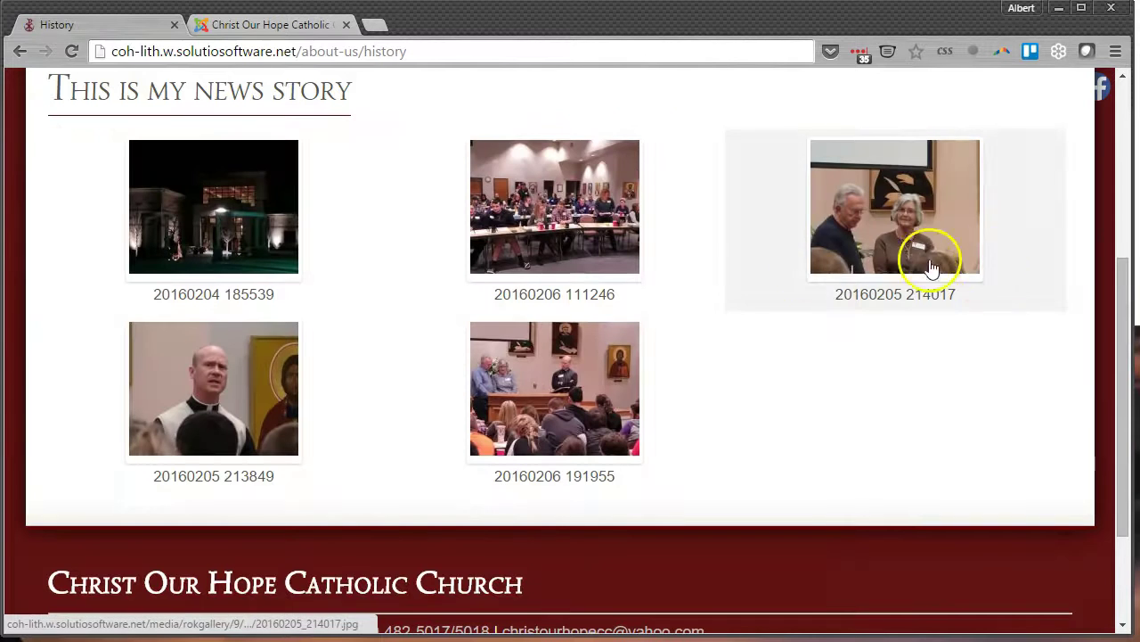
click(228, 201)
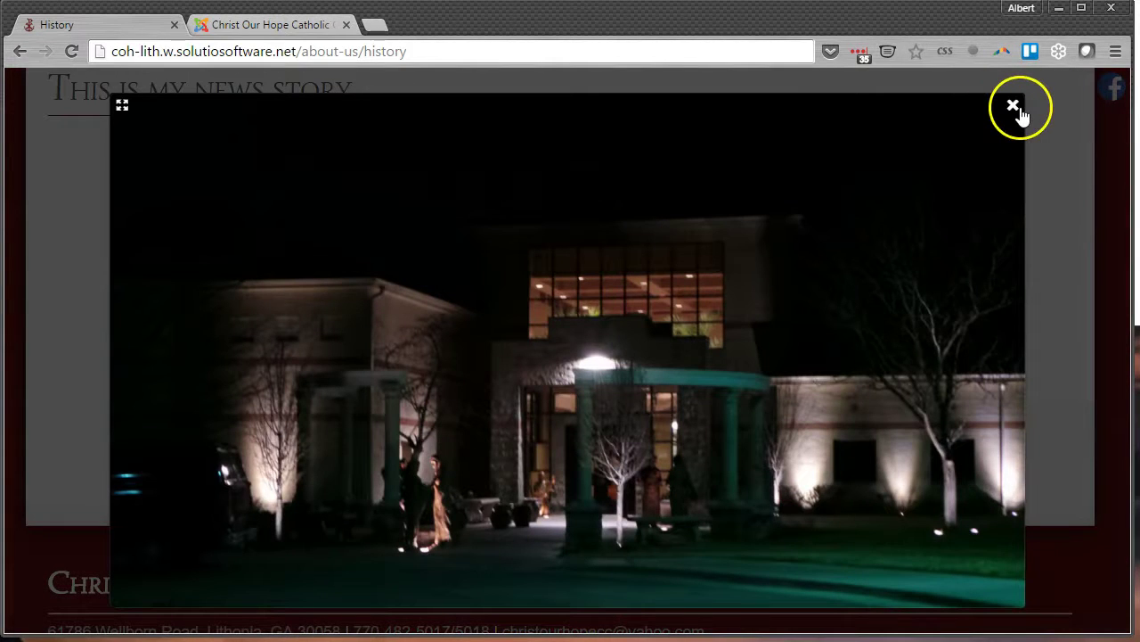
click(1014, 107)
click(935, 204)
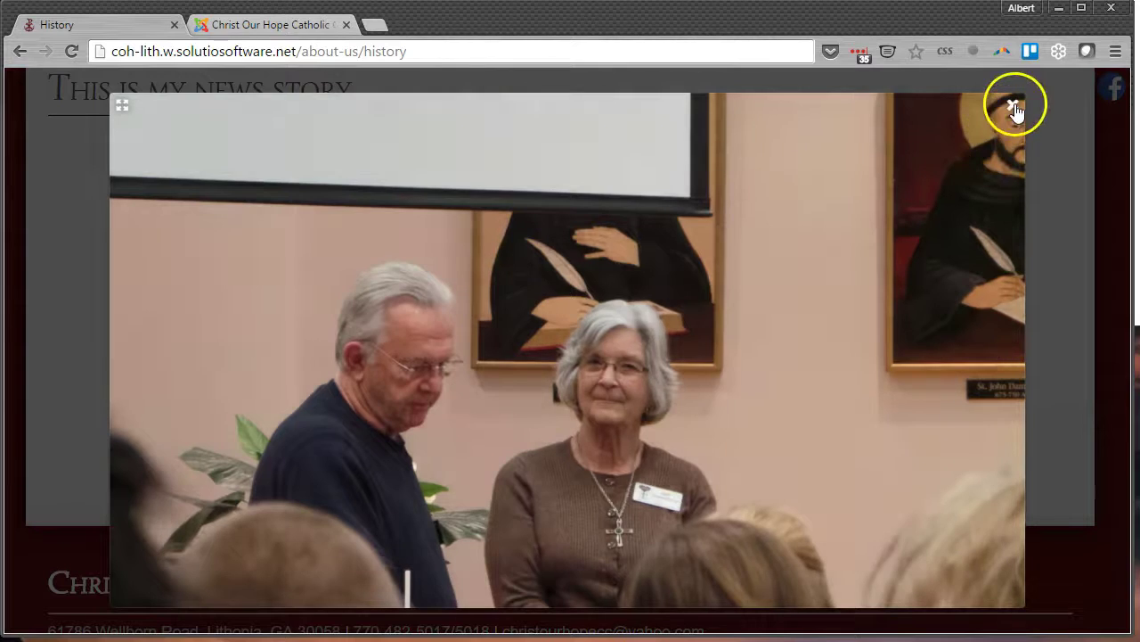
click(1014, 107)
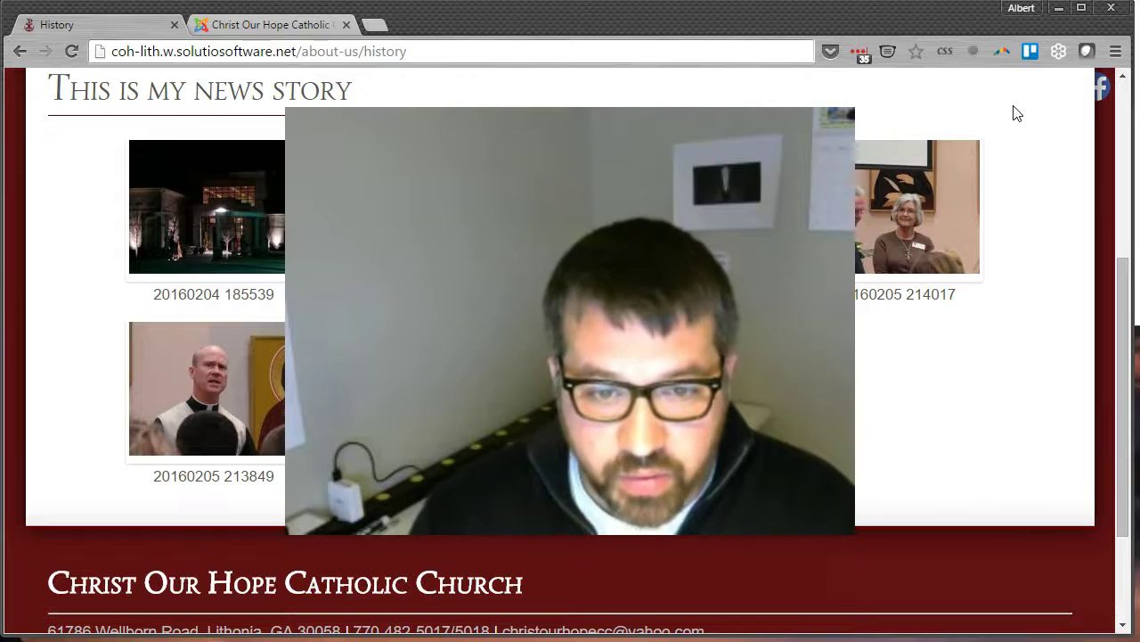
scroll(1013, 113, up, 2)
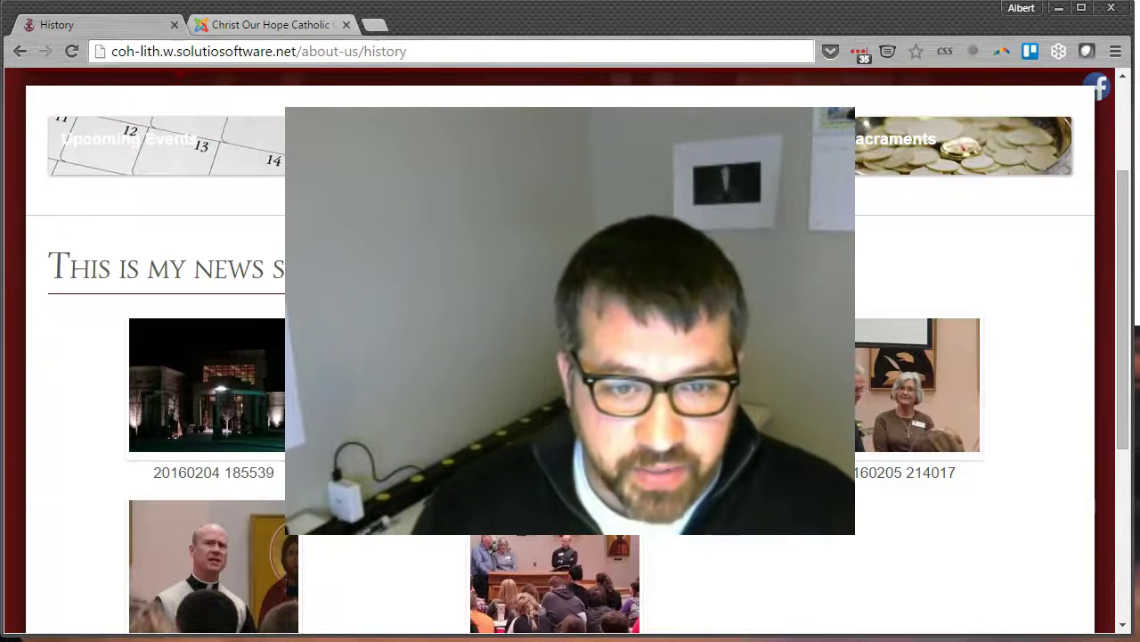